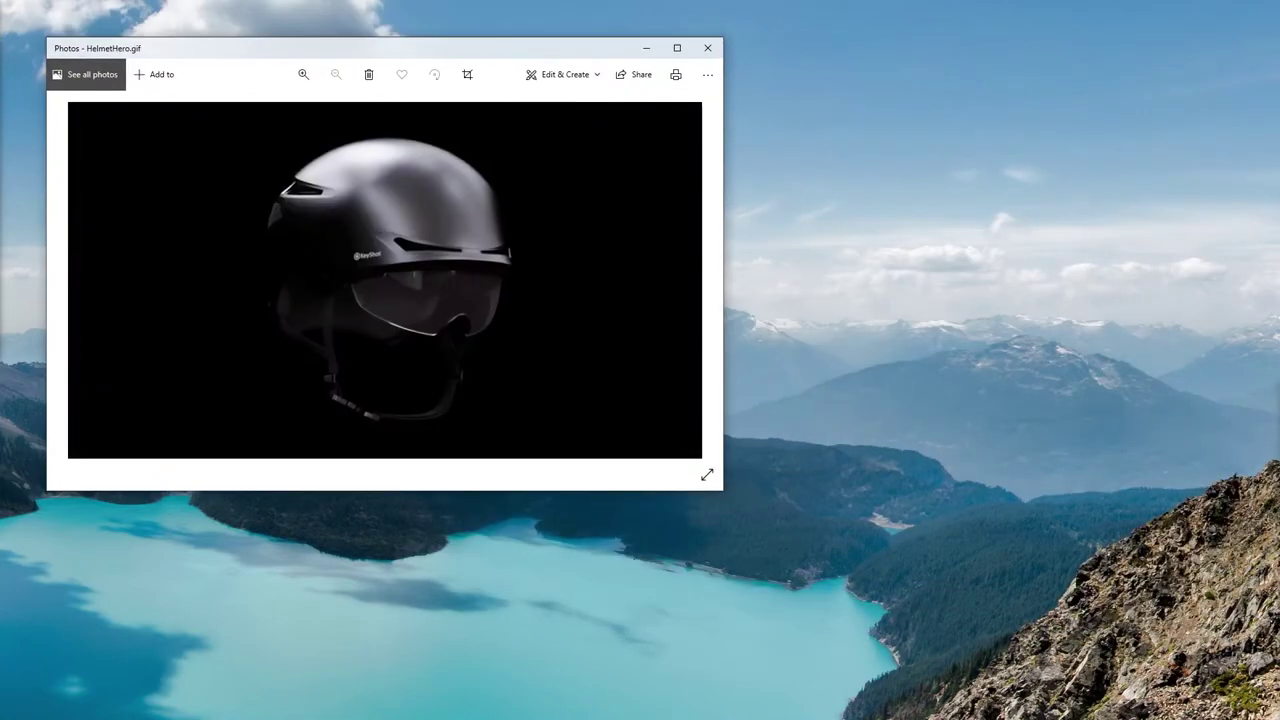
Step: Examine the reference animations HelmetHero.gif and HelmetLeft.gif and view the TailLight.obj model from several angles
left_click_drag(1279, 216, 862, 253)
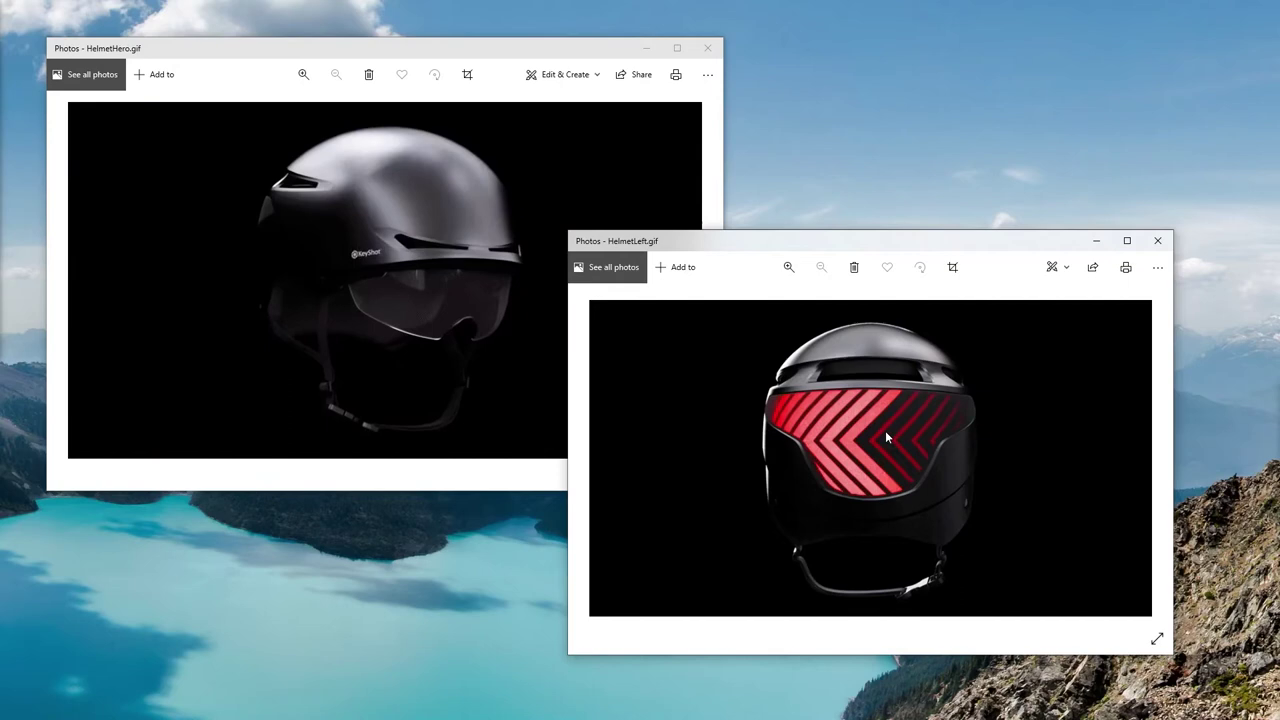
left_click_drag(1279, 195, 459, 201)
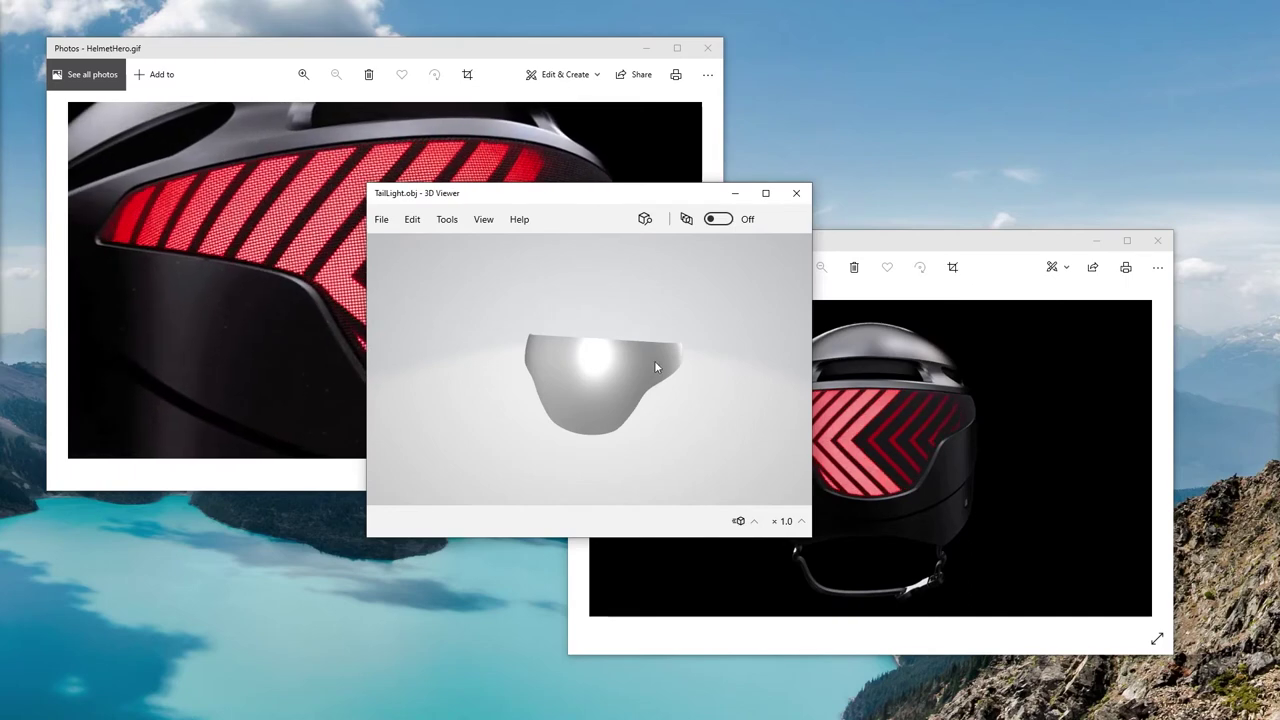
left_click_drag(654, 360, 655, 403)
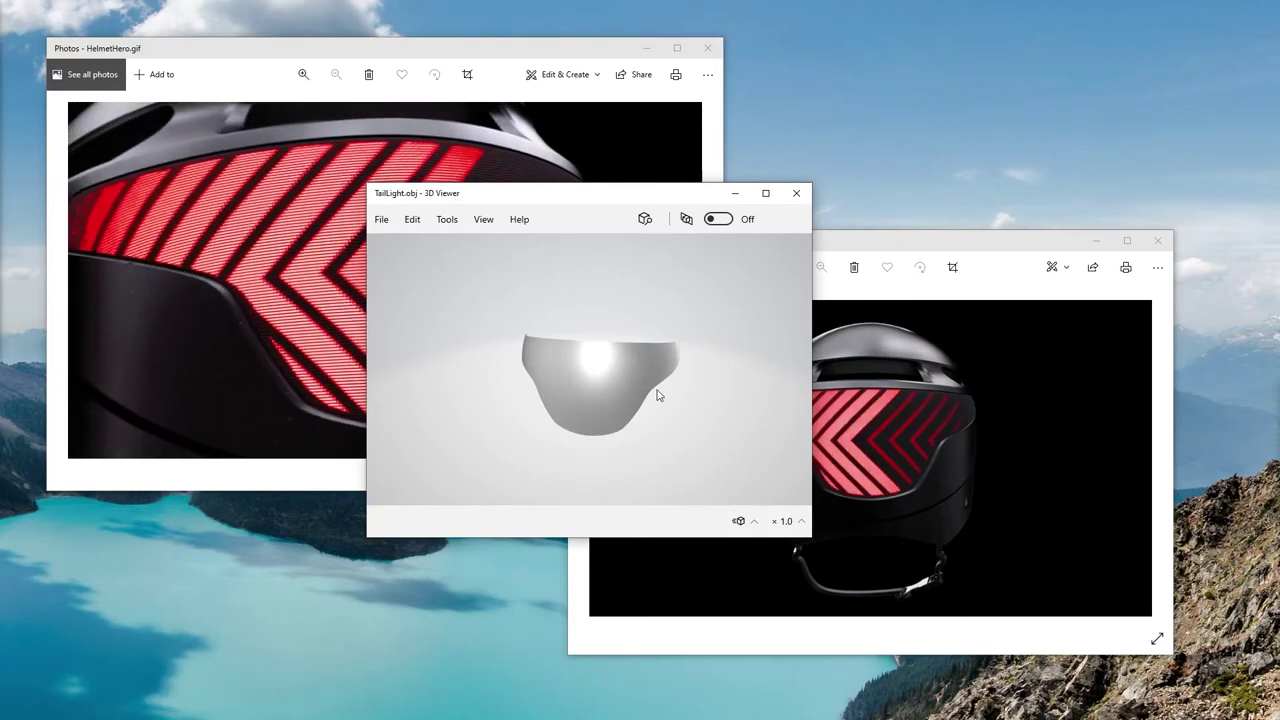
left_click_drag(620, 306, 663, 369)
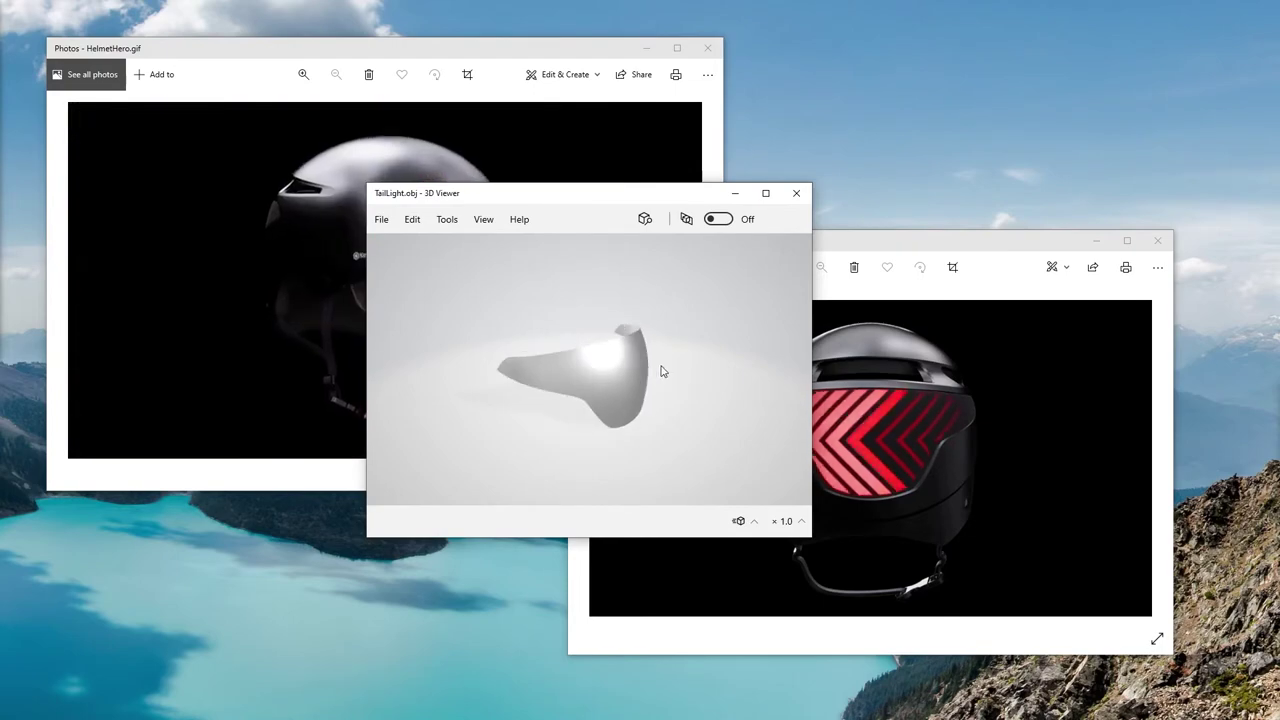
mouse_move(569, 392)
left_mouse_down()
mouse_move(563, 376)
mouse_move(563, 388)
left_mouse_up()
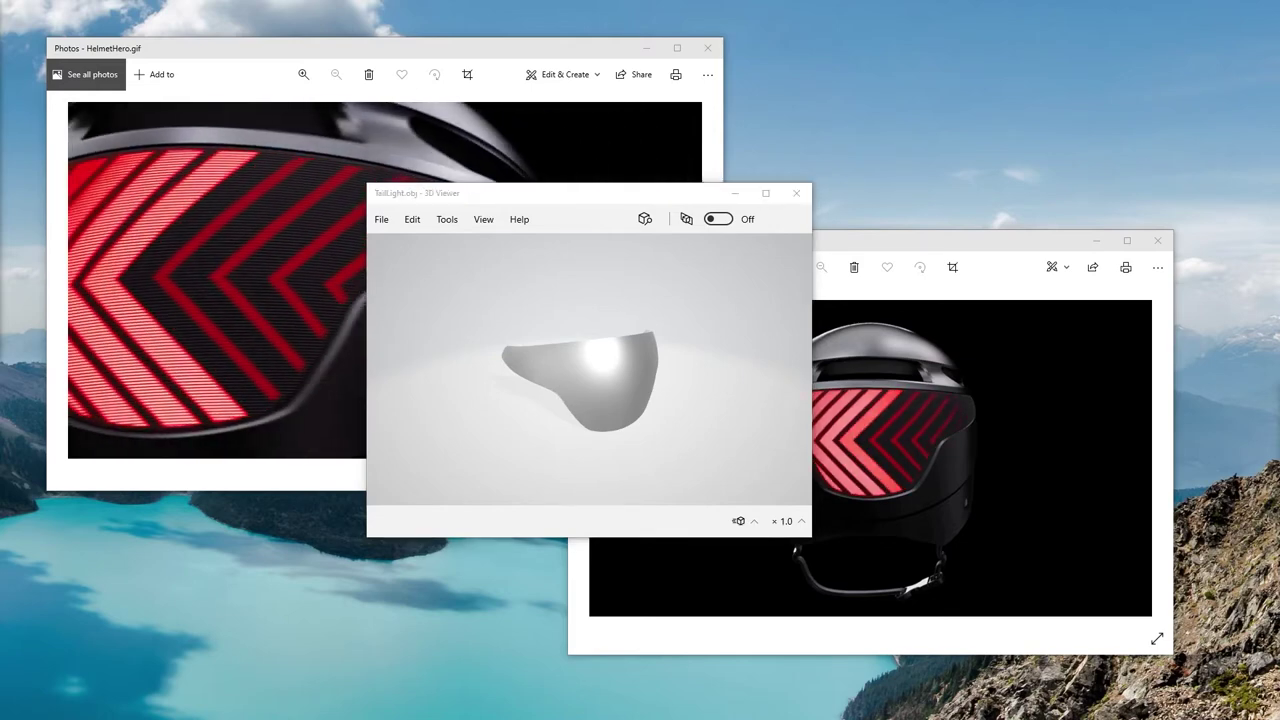
Step: Bring up TailLight_UV.png beside the TailLight.obj model and compare the UV layout with the mesh
left_click_drag(1279, 283, 580, 0)
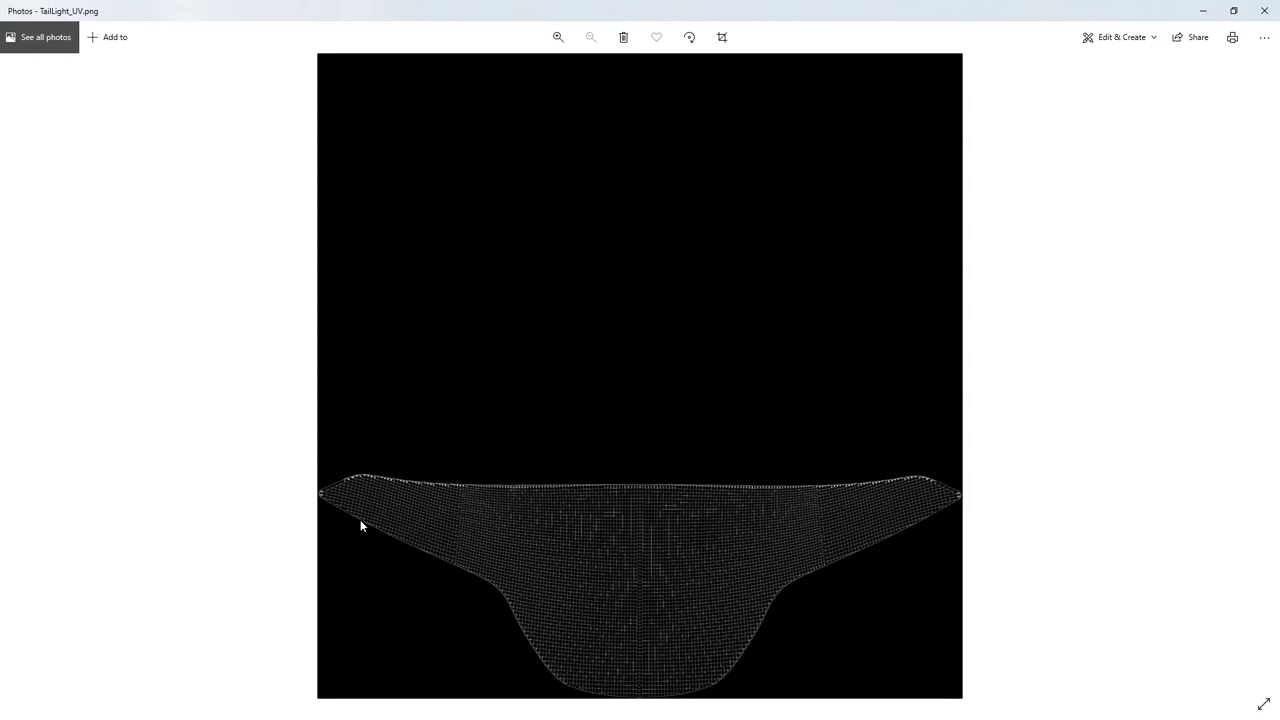
left_click_drag(921, 10, 951, 154)
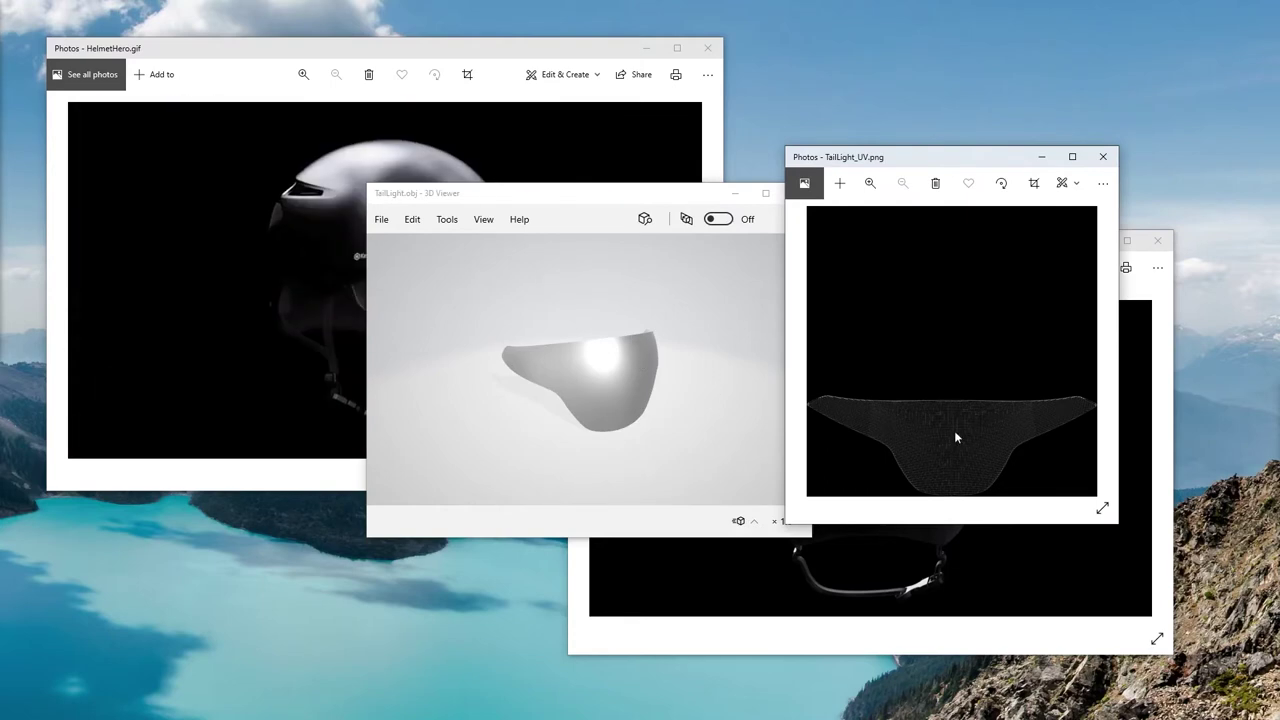
left_click(600, 360)
left_click_drag(607, 378, 646, 384)
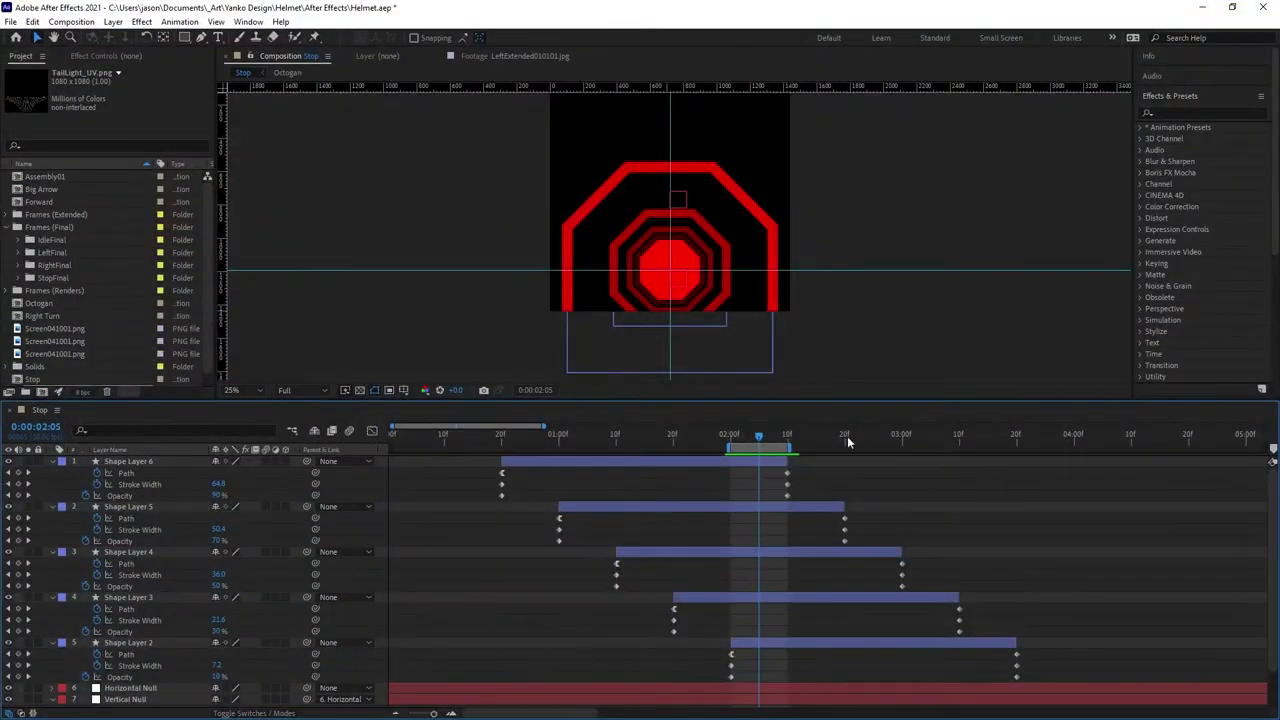
Step: Switch to After Effects and overlay TailLight_UV.png on the Stop composition, scaled to fill the whole frame
left_click_drag(751, 440, 759, 437)
middle_click_drag(859, 171, 850, 216)
key("v")
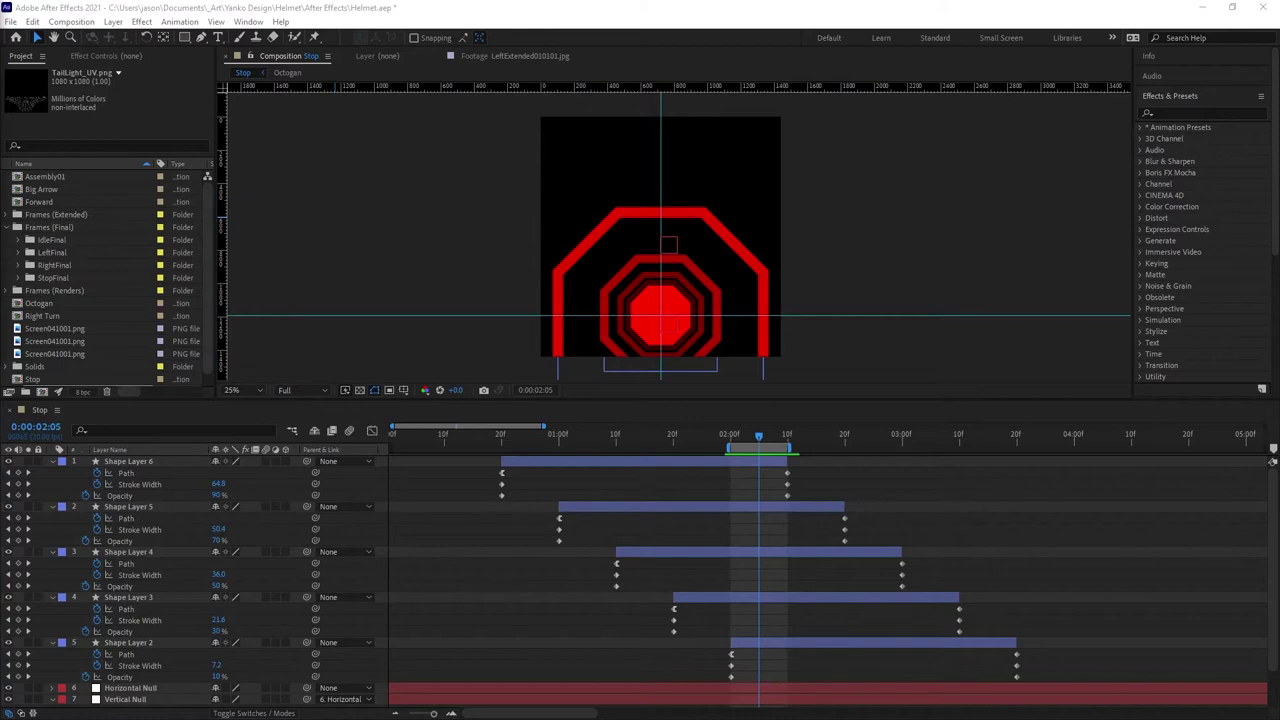
left_click_drag(548, 150, 606, 238)
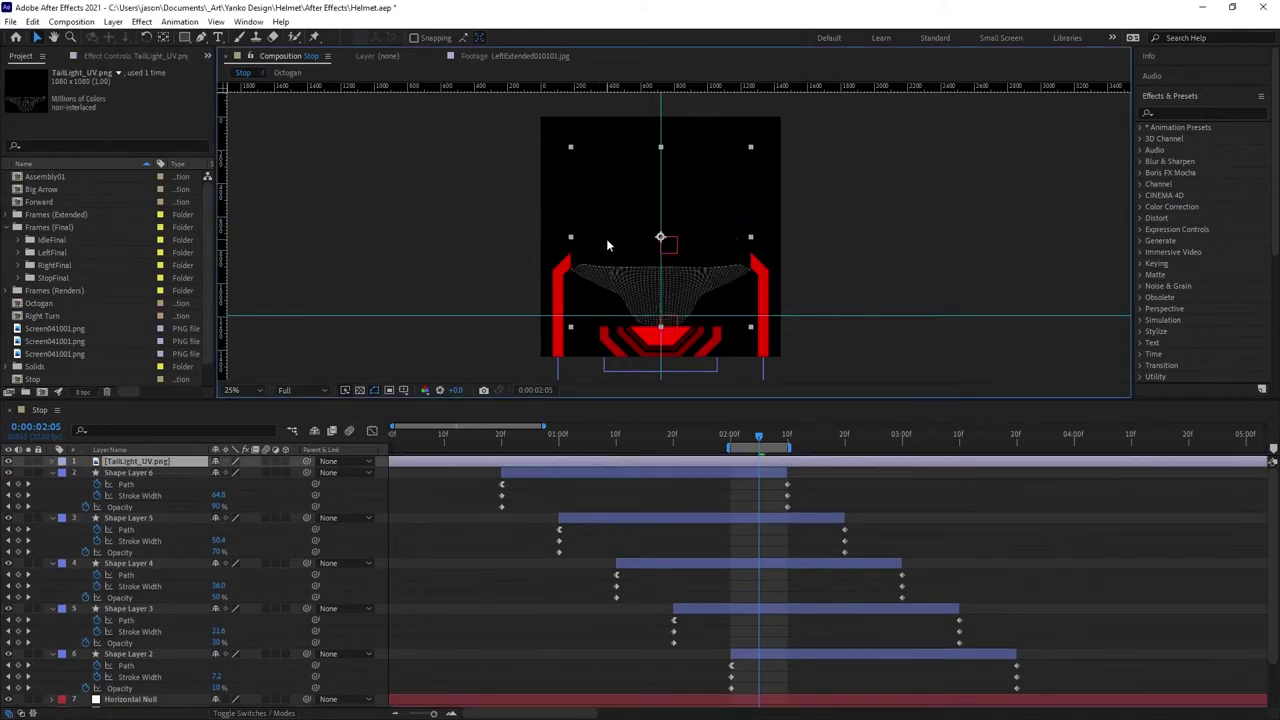
left_click_drag(661, 147, 667, 118)
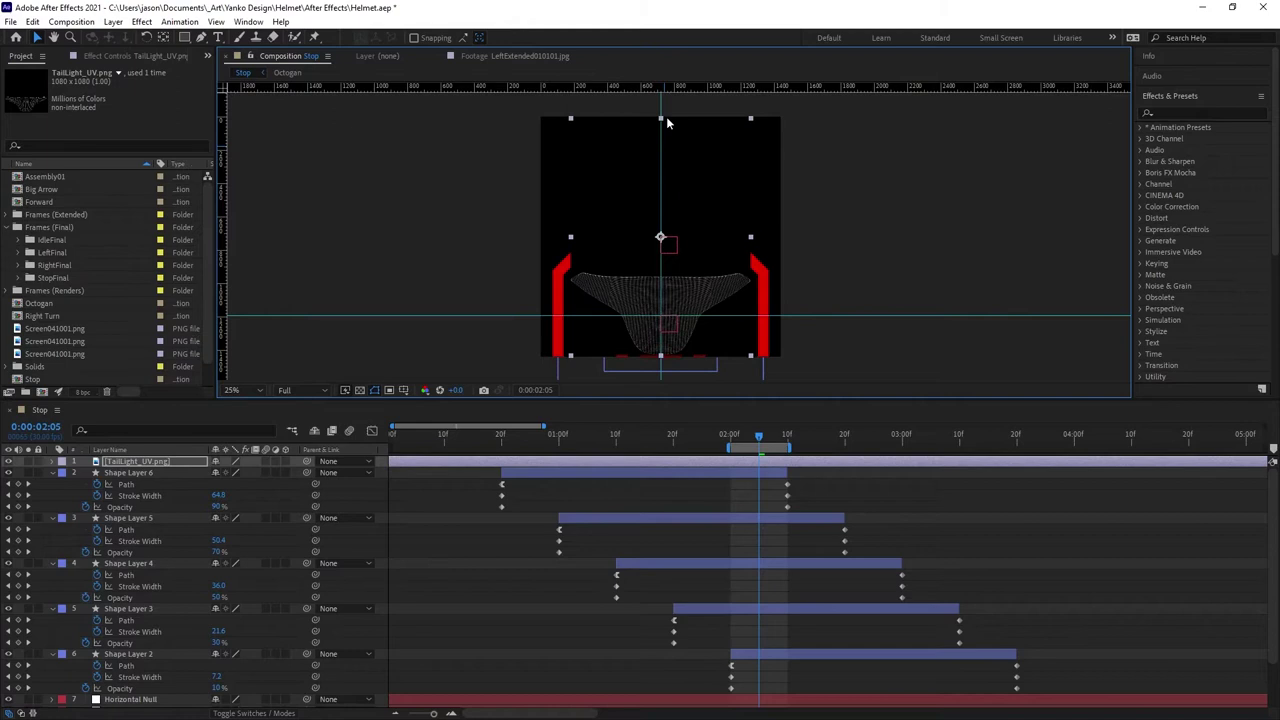
left_click_drag(751, 241, 778, 237)
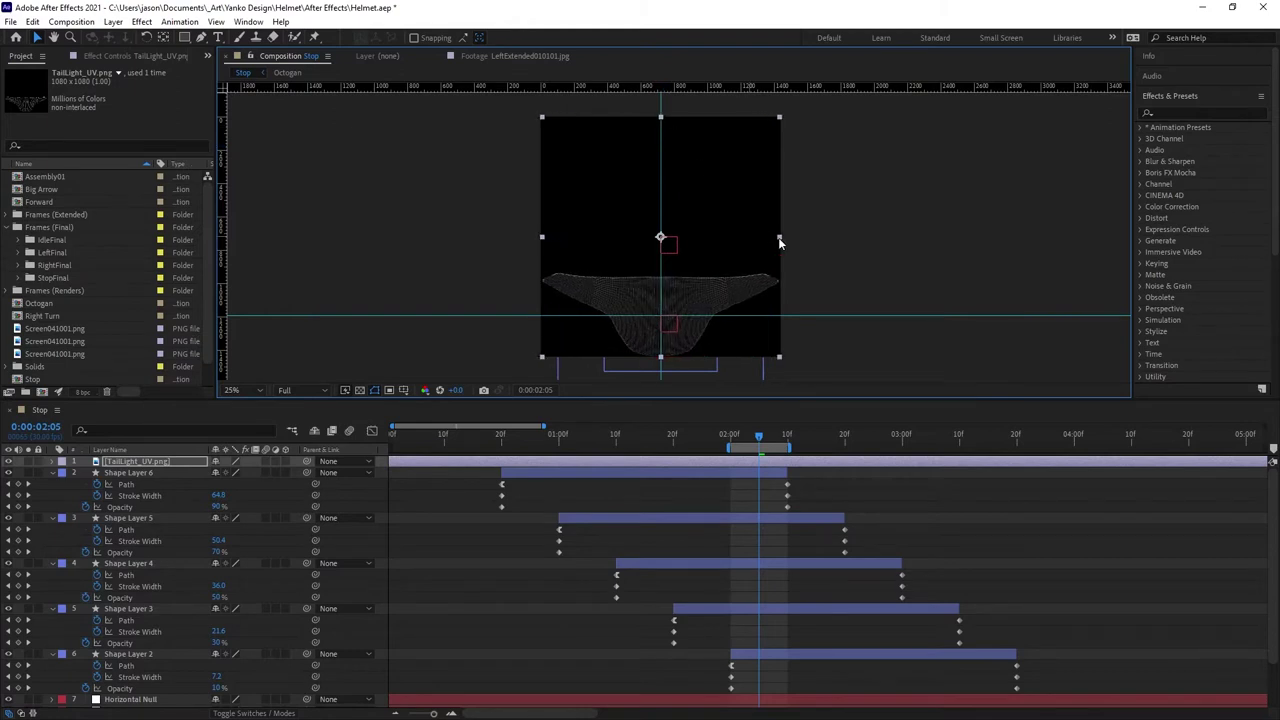
Step: Lower the TailLight_UV.png layer's opacity to 71% and preview the octagon animation beneath it
left_click(140, 450)
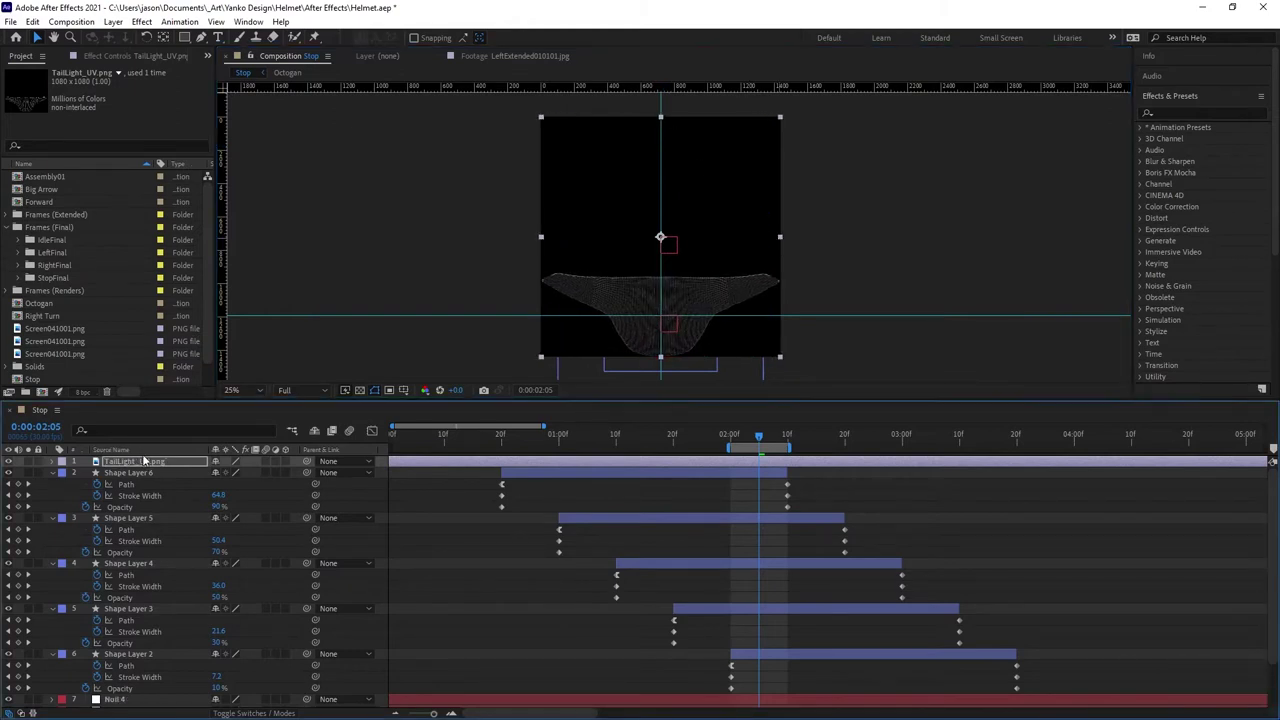
key("t")
left_click_drag(222, 472, 209, 470)
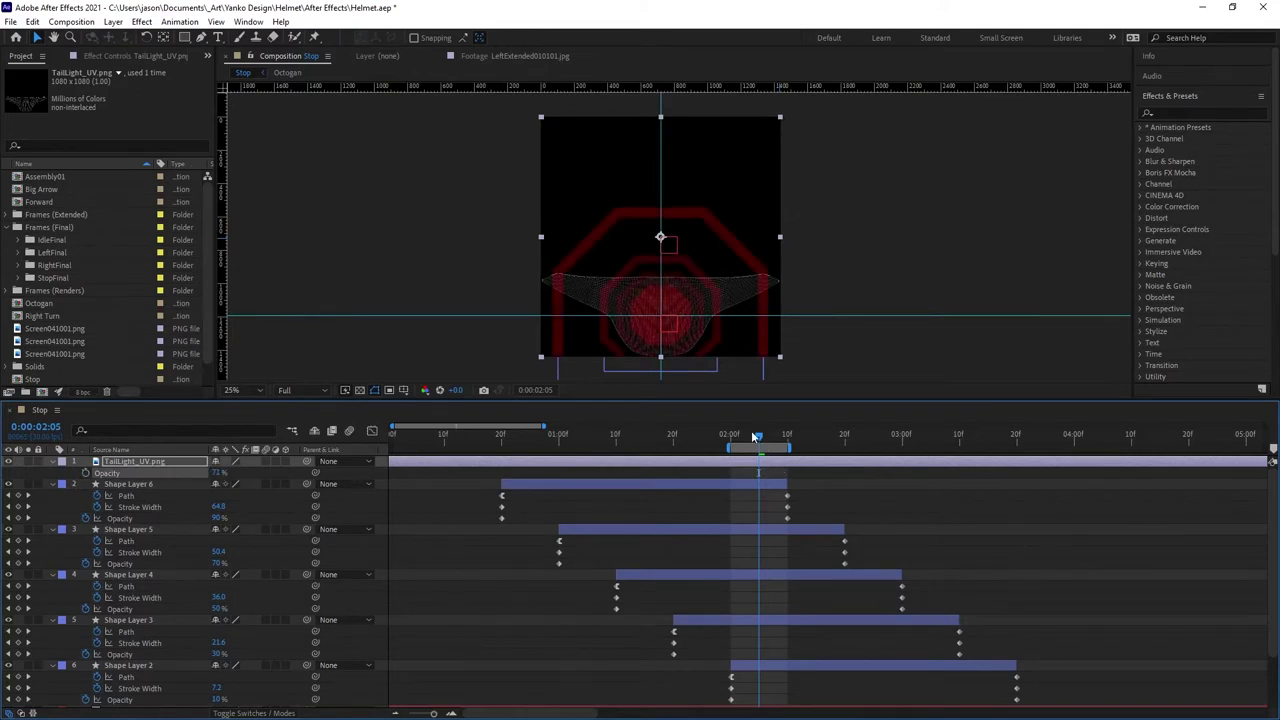
left_click_drag(756, 436, 759, 437)
key("space")
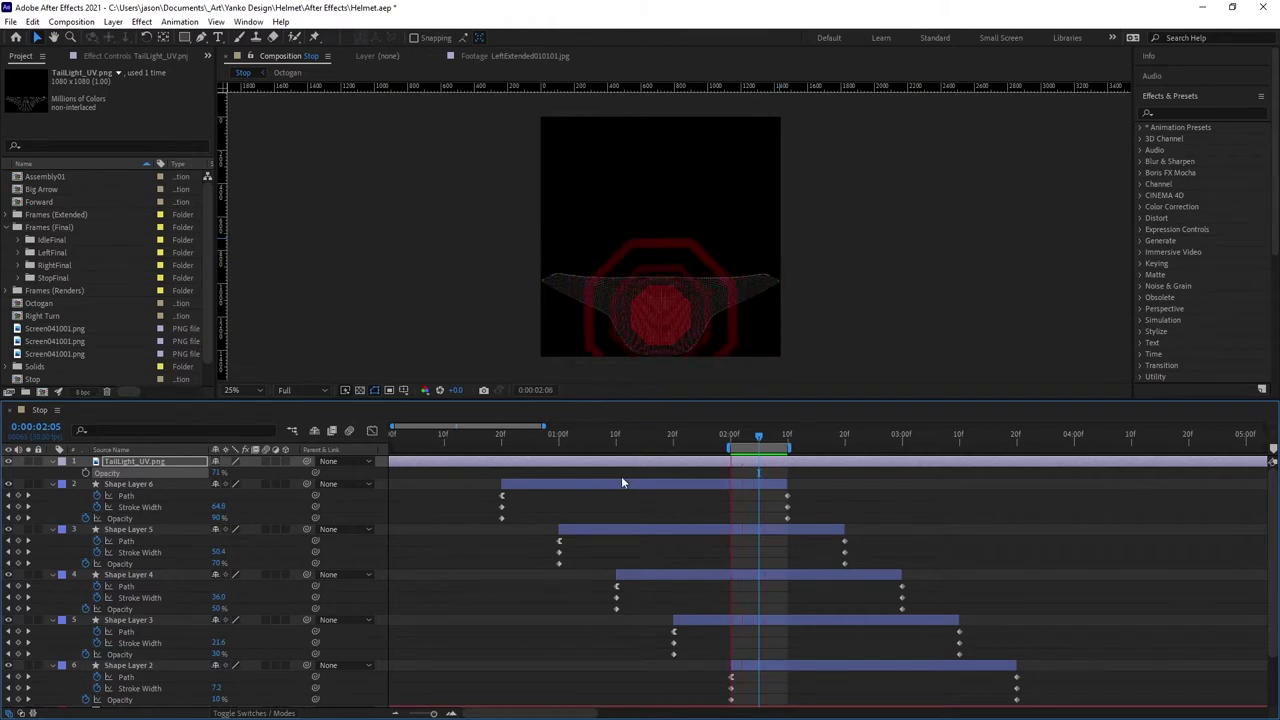
key("space")
Step: Delete the TailLight_UV.png layer from the Stop composition and scrub the animation to 0:00:02:09
left_click(157, 459)
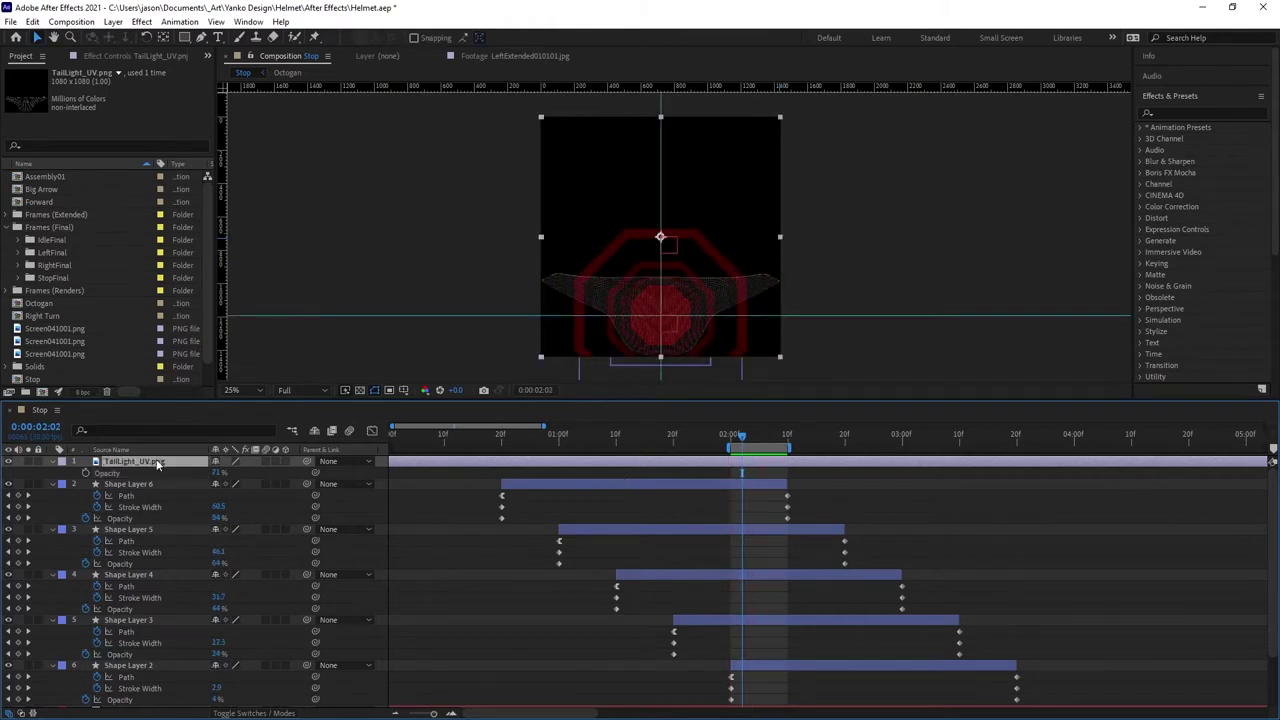
key("Delete")
left_click_drag(748, 440, 783, 442)
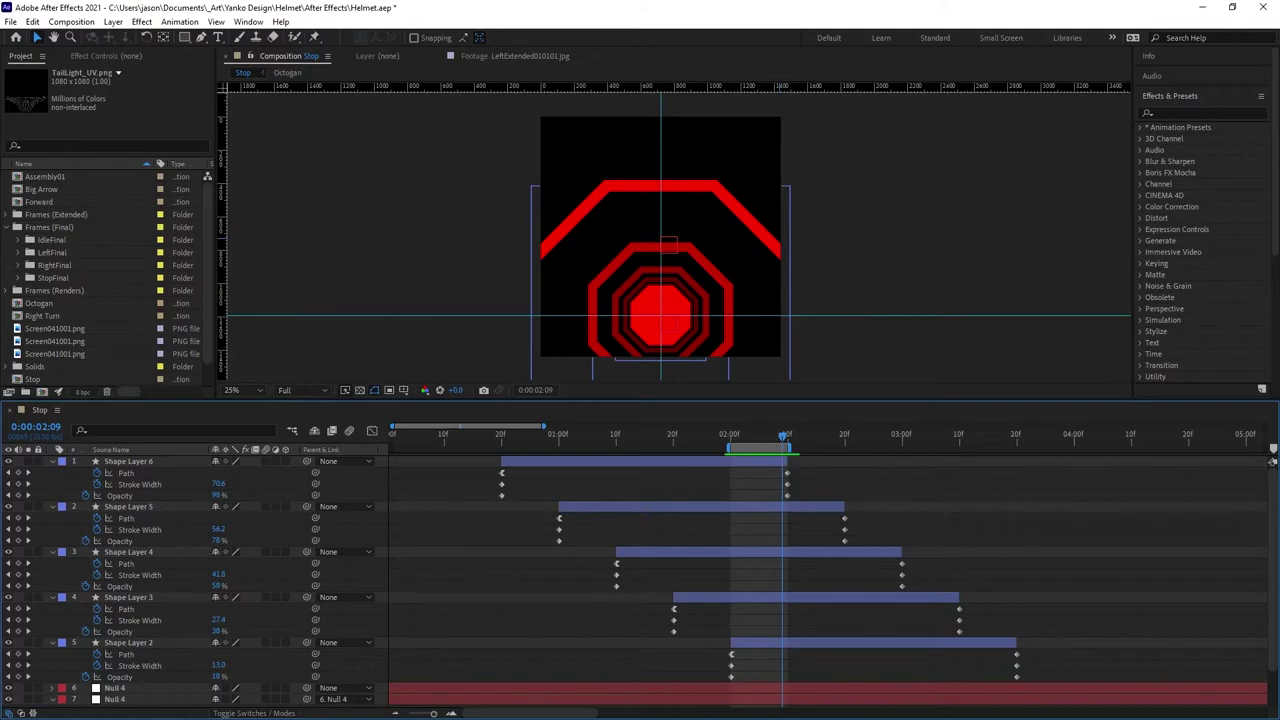
Step: Compare HelmetHero.gif with the Stop composition by placing its window over After Effects, and scrub back to 0:00:02:07
key("alt+Tab")
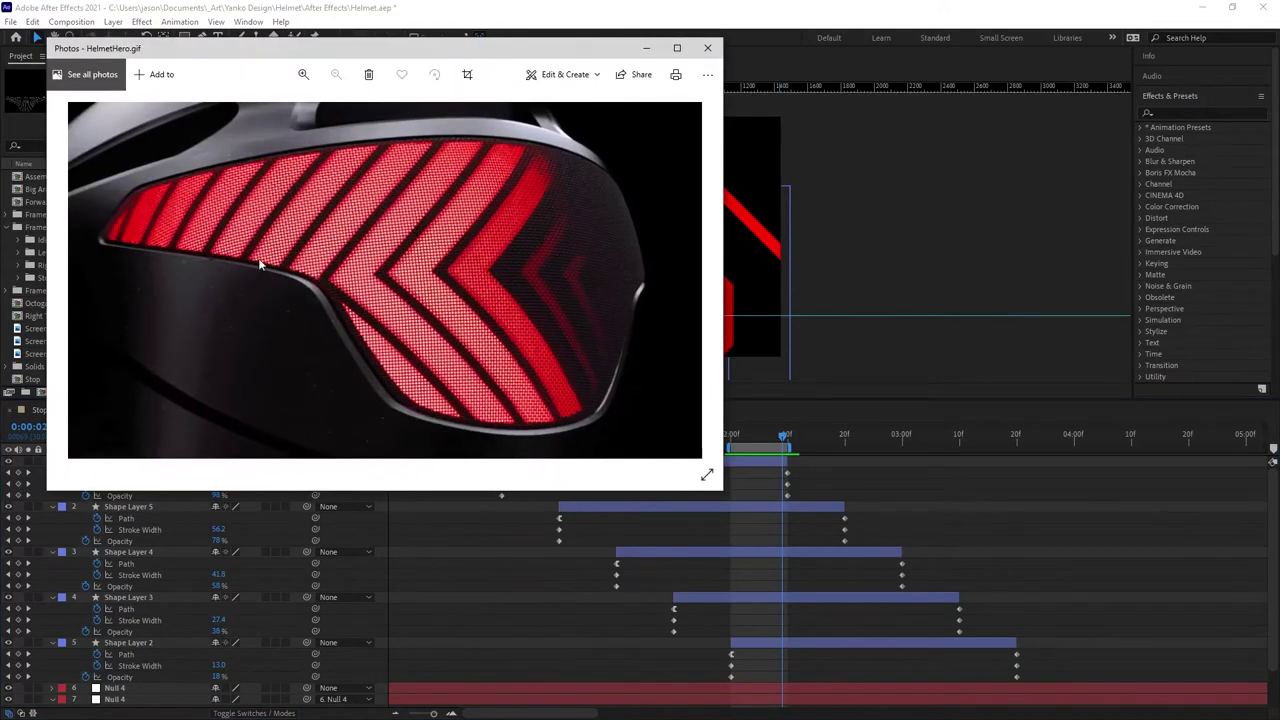
left_click_drag(500, 48, 923, 328)
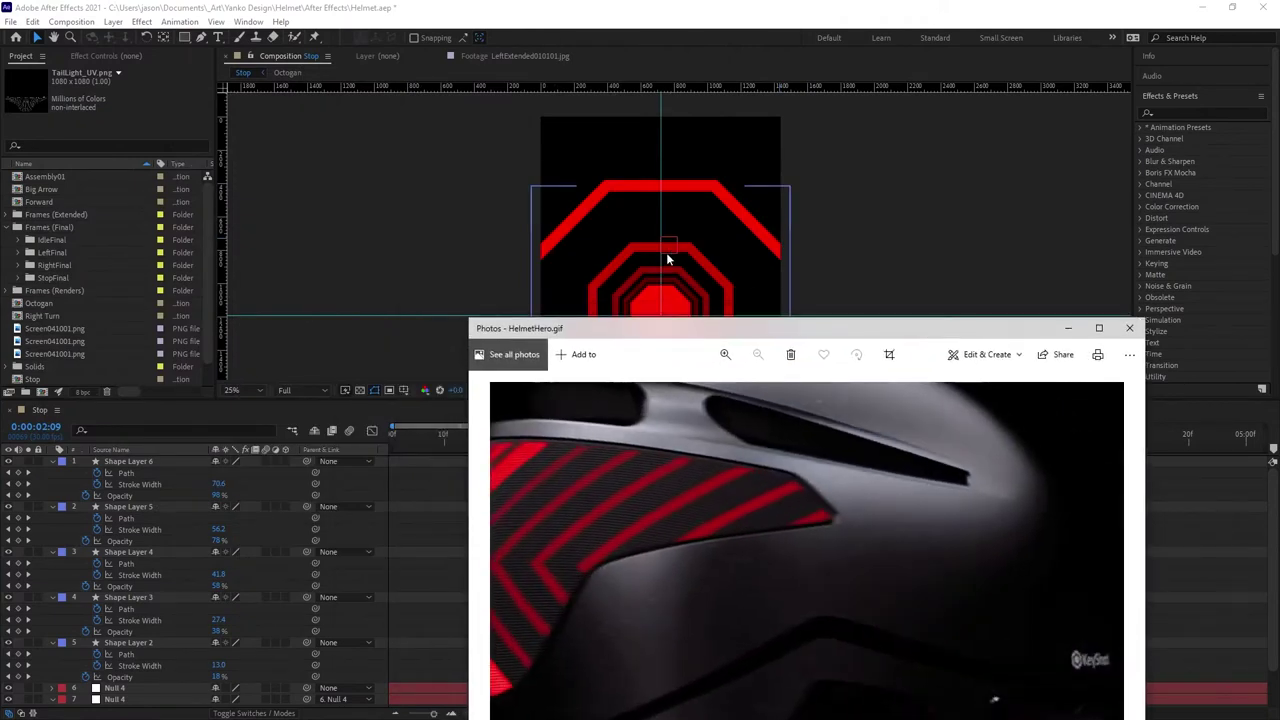
left_click_drag(629, 328, 1279, 322)
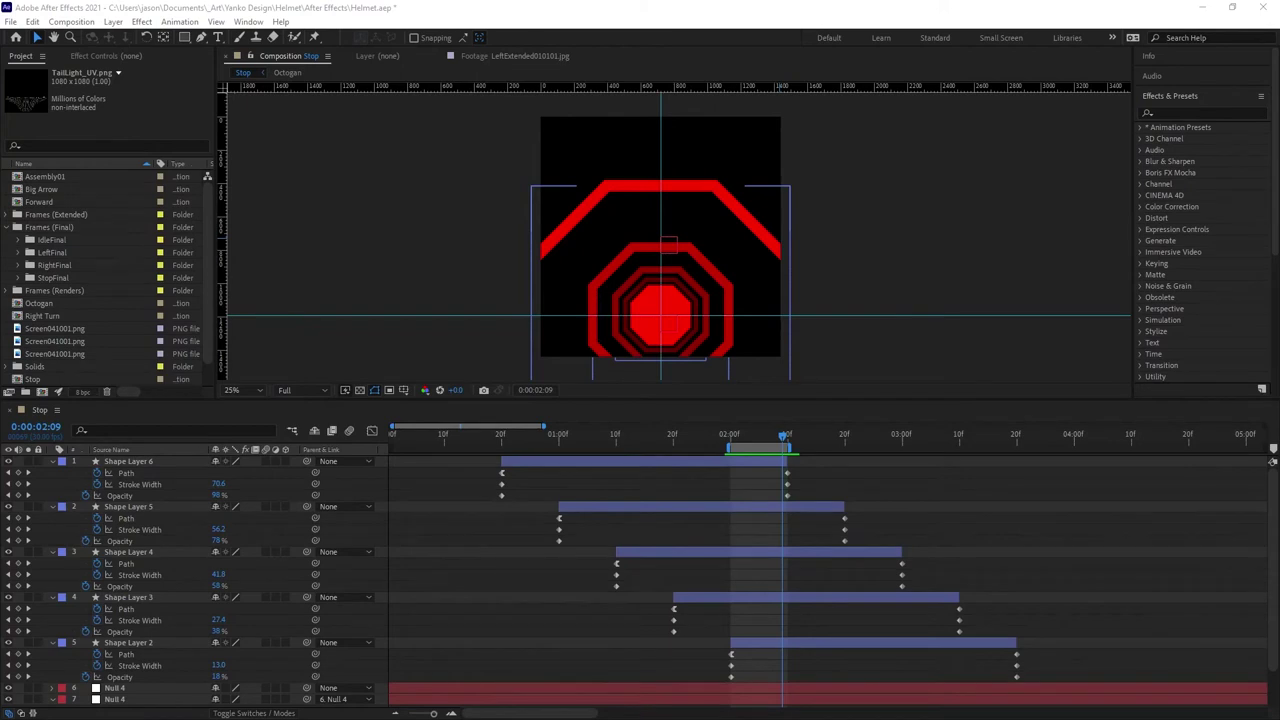
left_click_drag(785, 440, 770, 432)
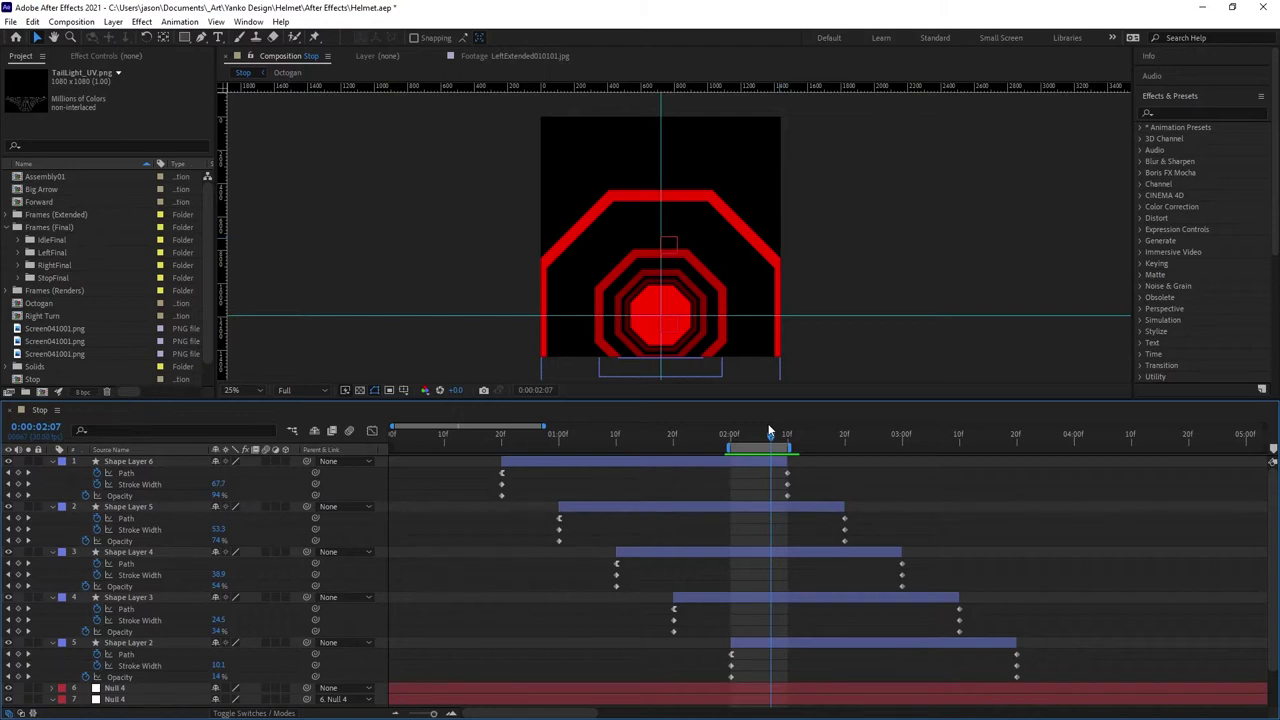
Step: Review the Stop composition's dimensions and frame rate without changing them, and preview the animation
left_click(71, 21)
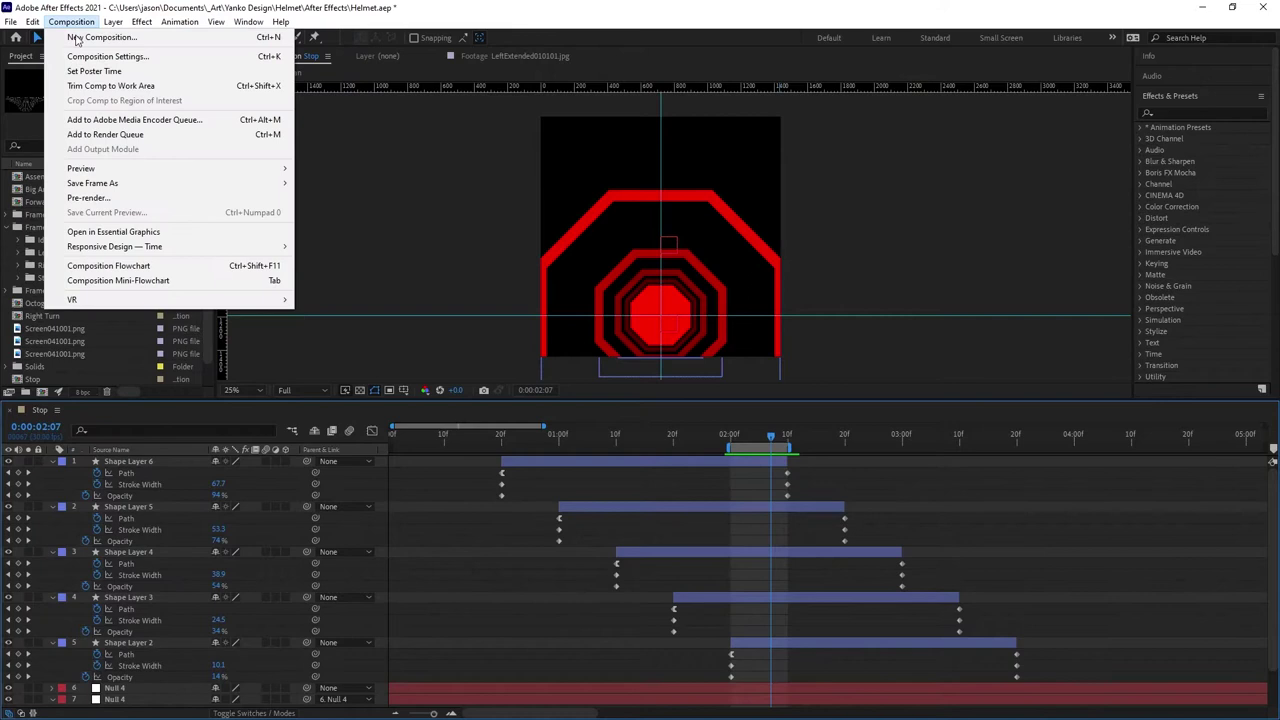
left_click(84, 57)
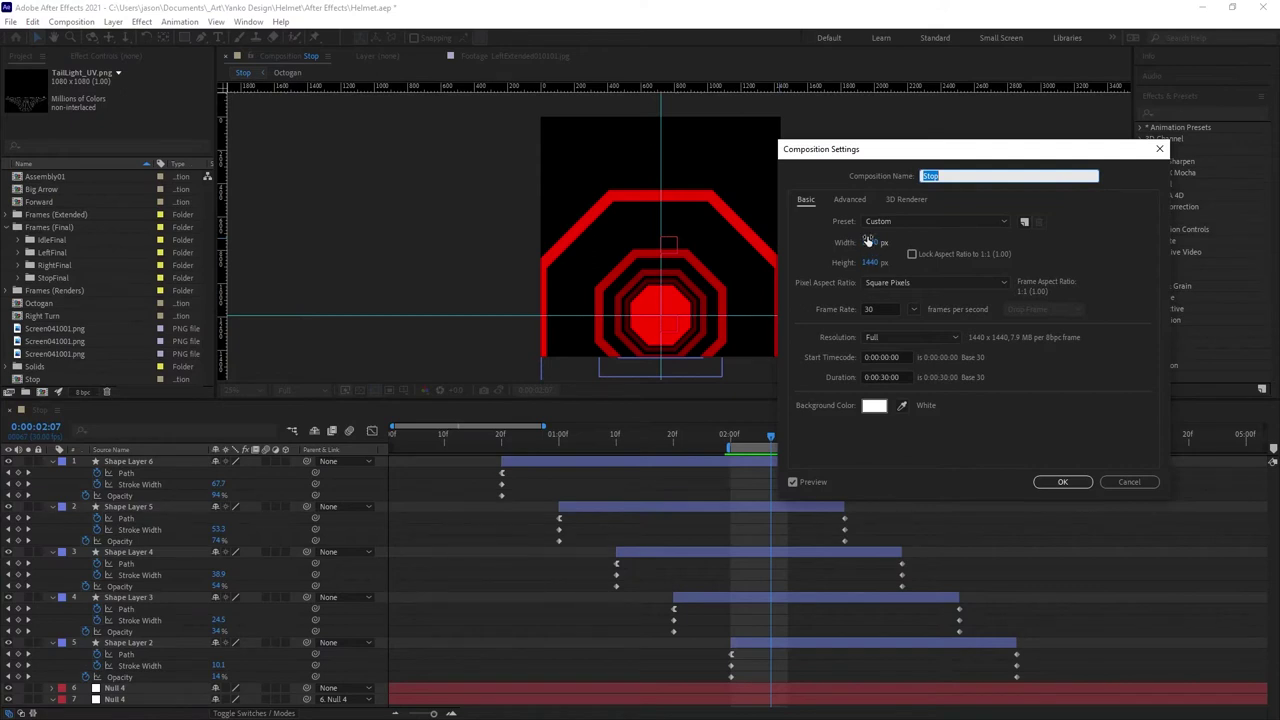
left_click(871, 308)
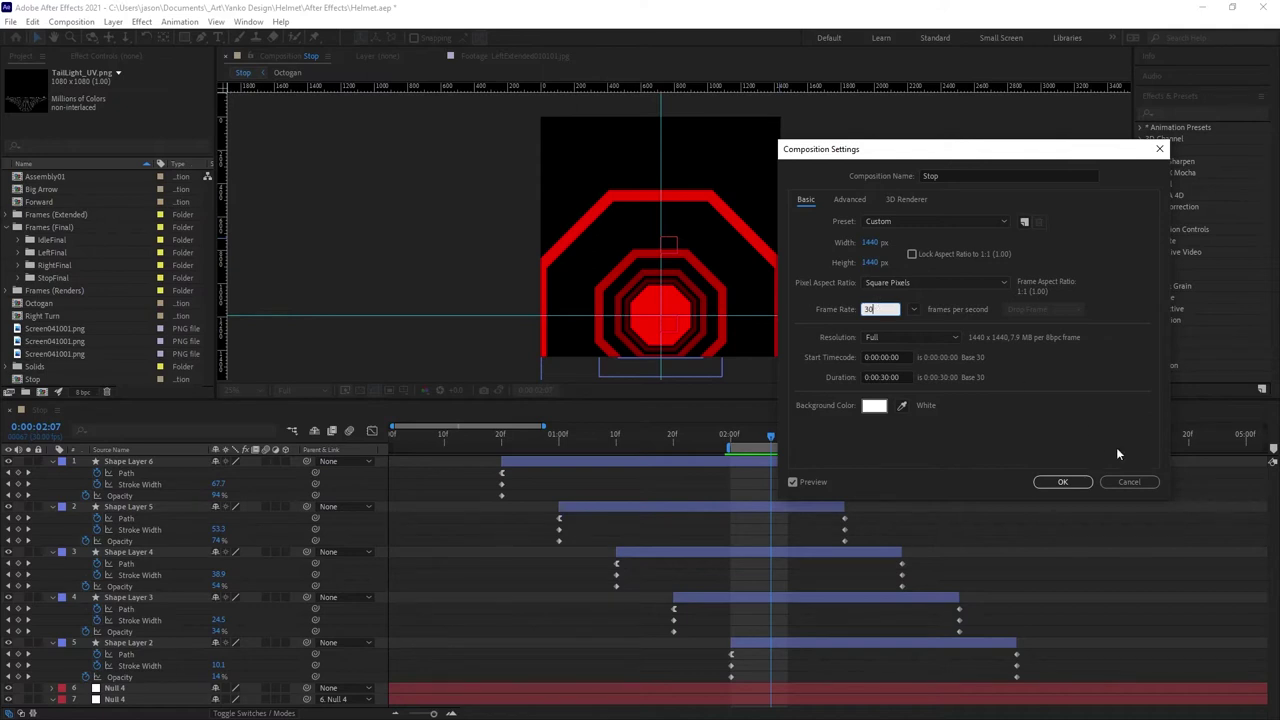
left_click(1142, 485)
key("space")
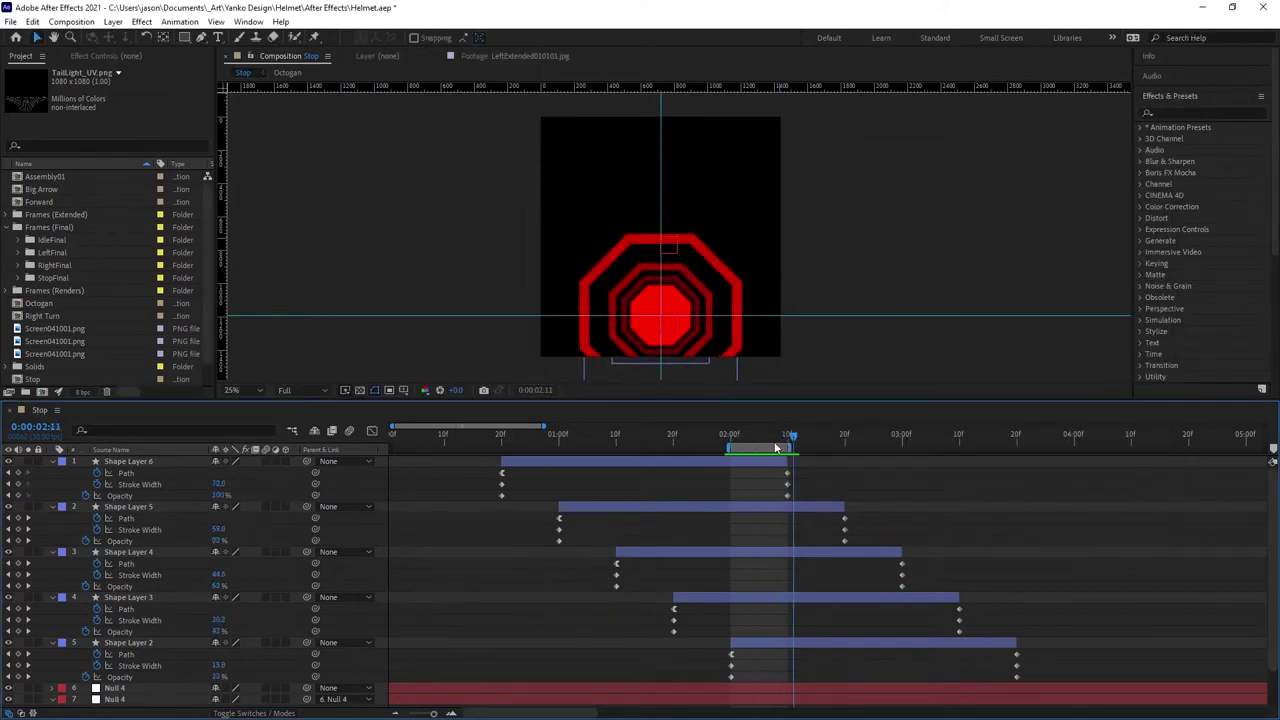
left_click(755, 444)
Step: Add the Stop composition to the render queue with PNG Sequence as its output format
left_click(71, 21)
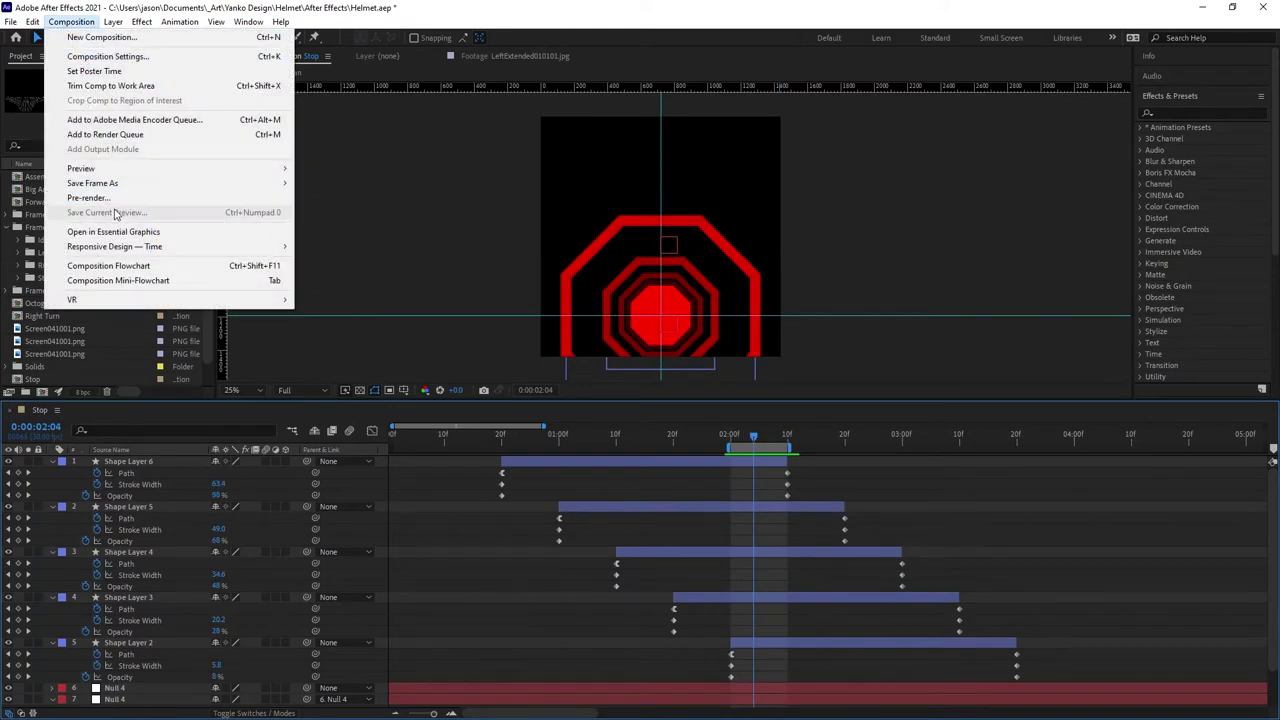
left_click(108, 134)
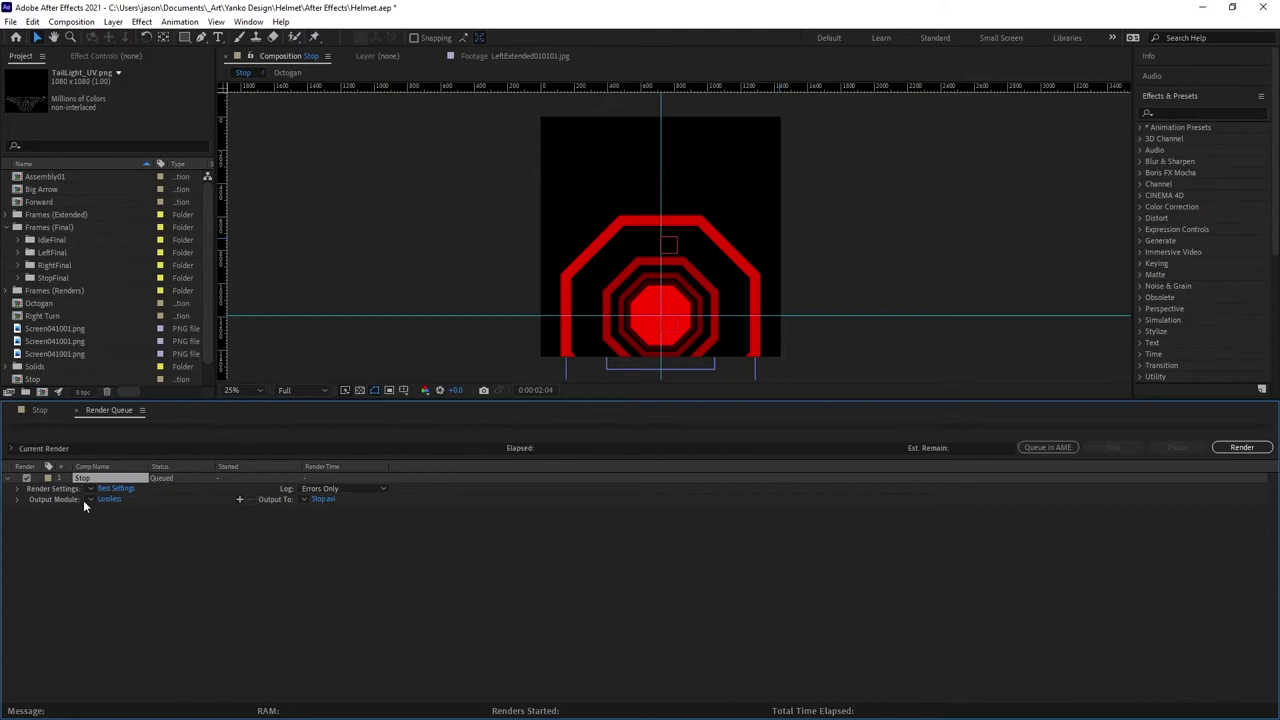
left_click(112, 499)
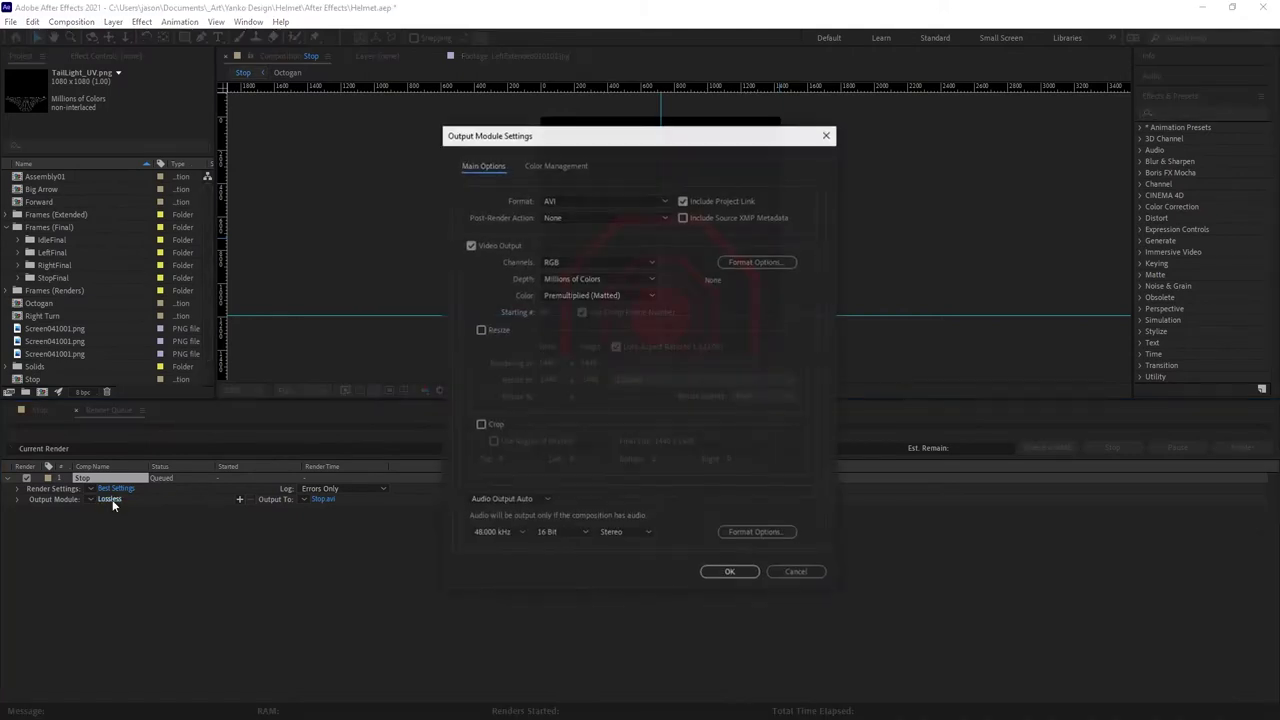
left_click(620, 200)
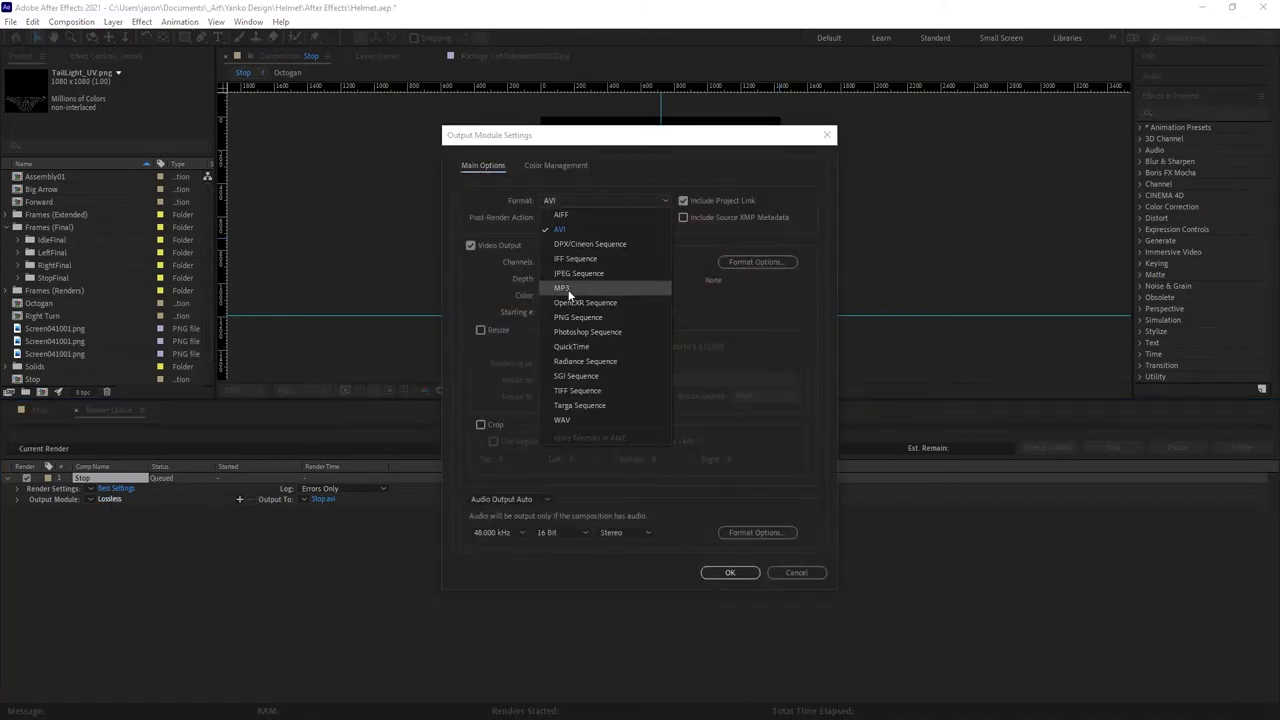
left_click(573, 316)
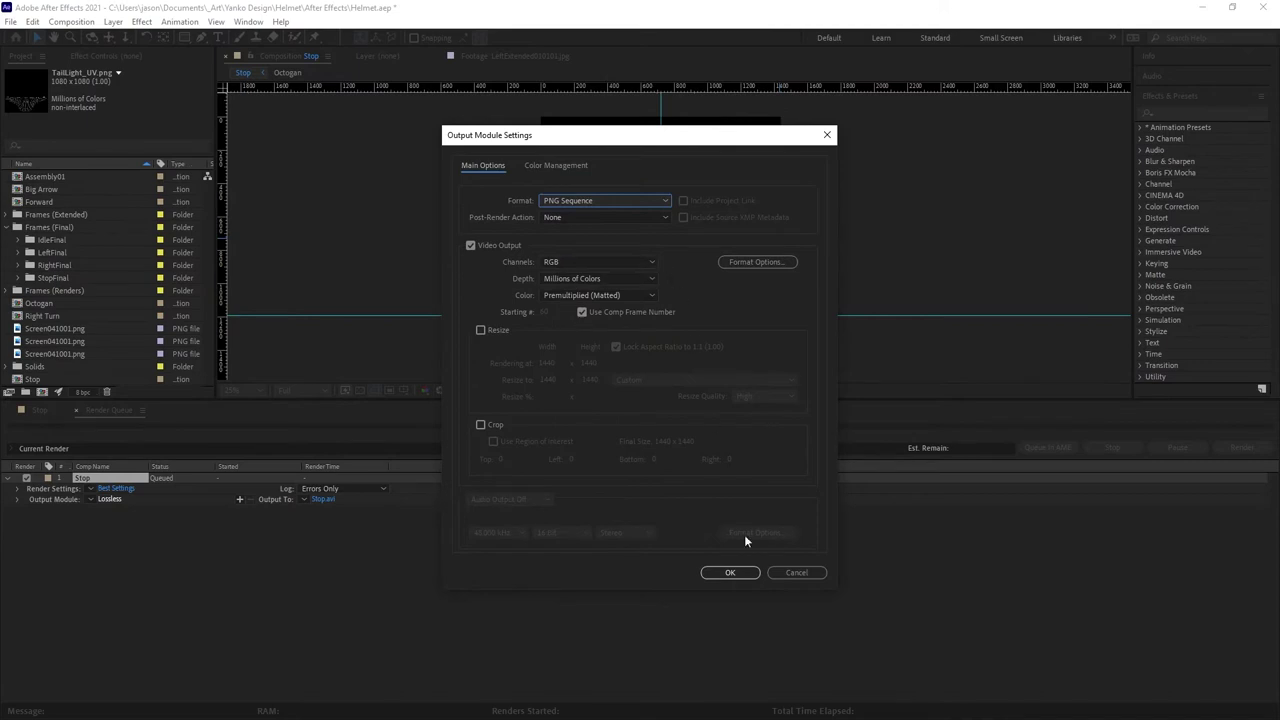
left_click(730, 573)
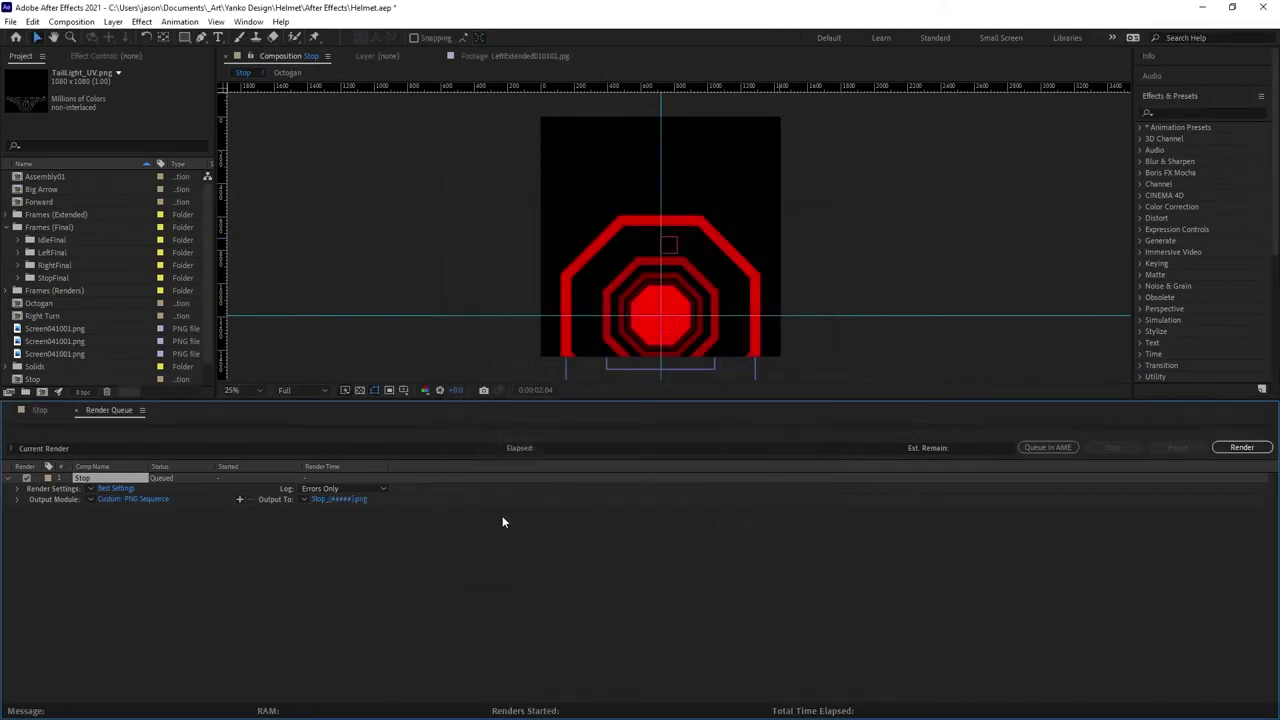
Step: Save the output as Stop_[#####].png in the project's Frames folder and render the sequence
left_click(350, 501)
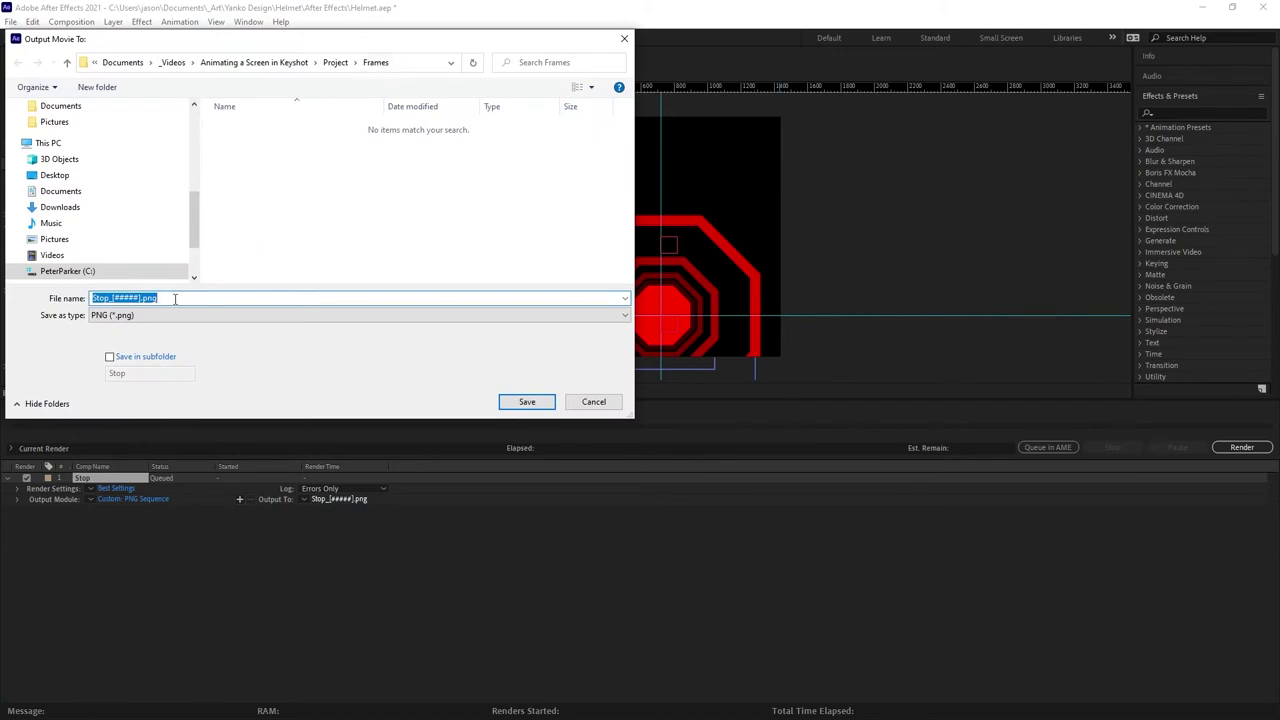
left_click(115, 299)
left_click_drag(114, 298, 137, 298)
left_click_drag(114, 298, 83, 298)
left_click(539, 404)
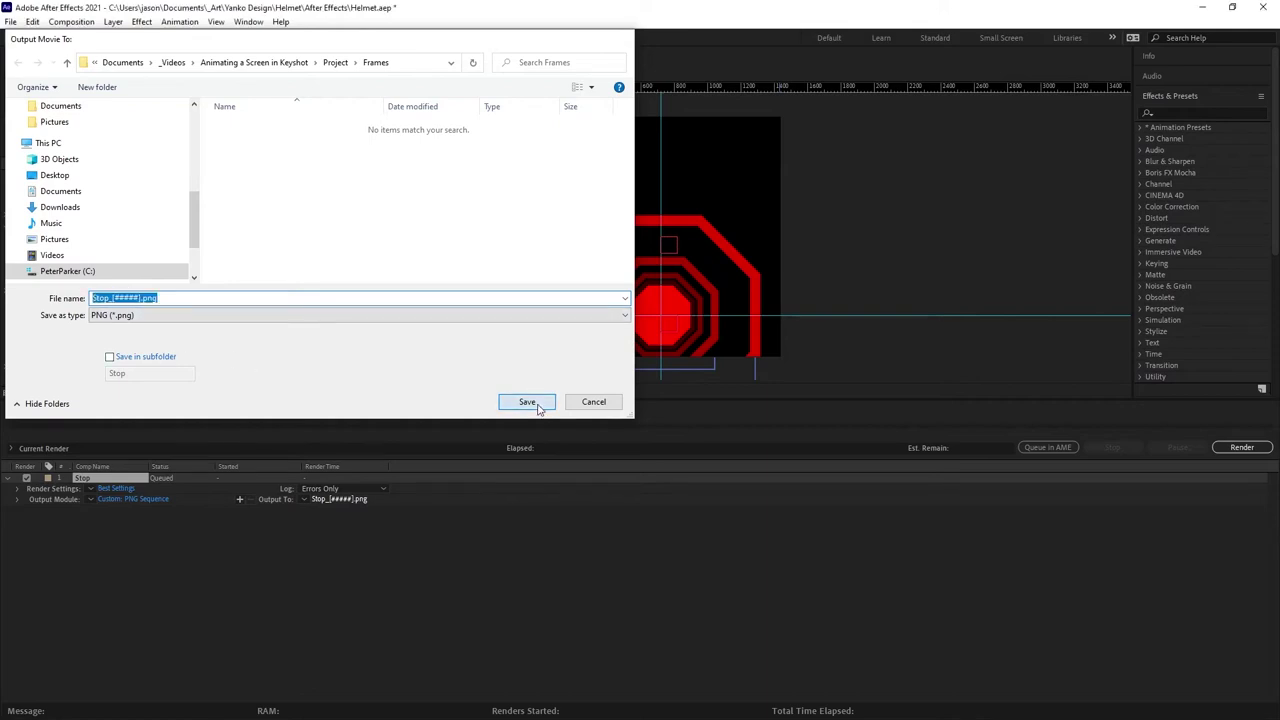
left_click(1230, 447)
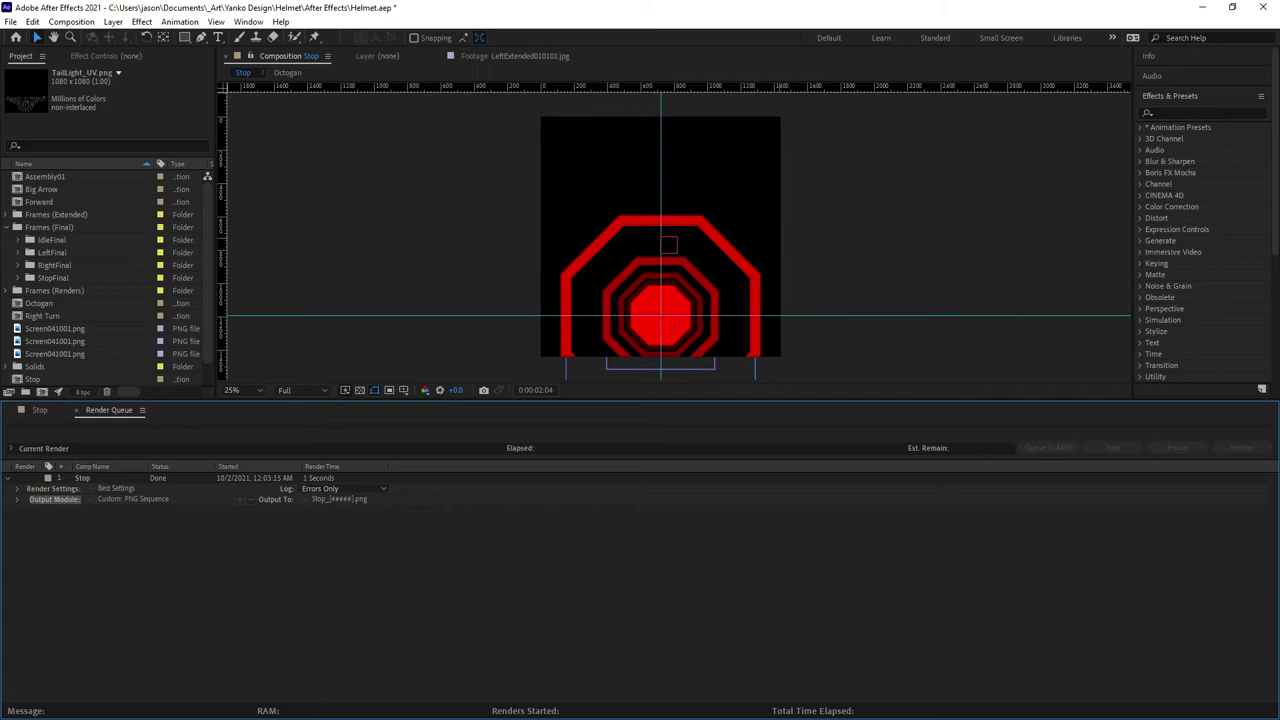
key("alt+Tab")
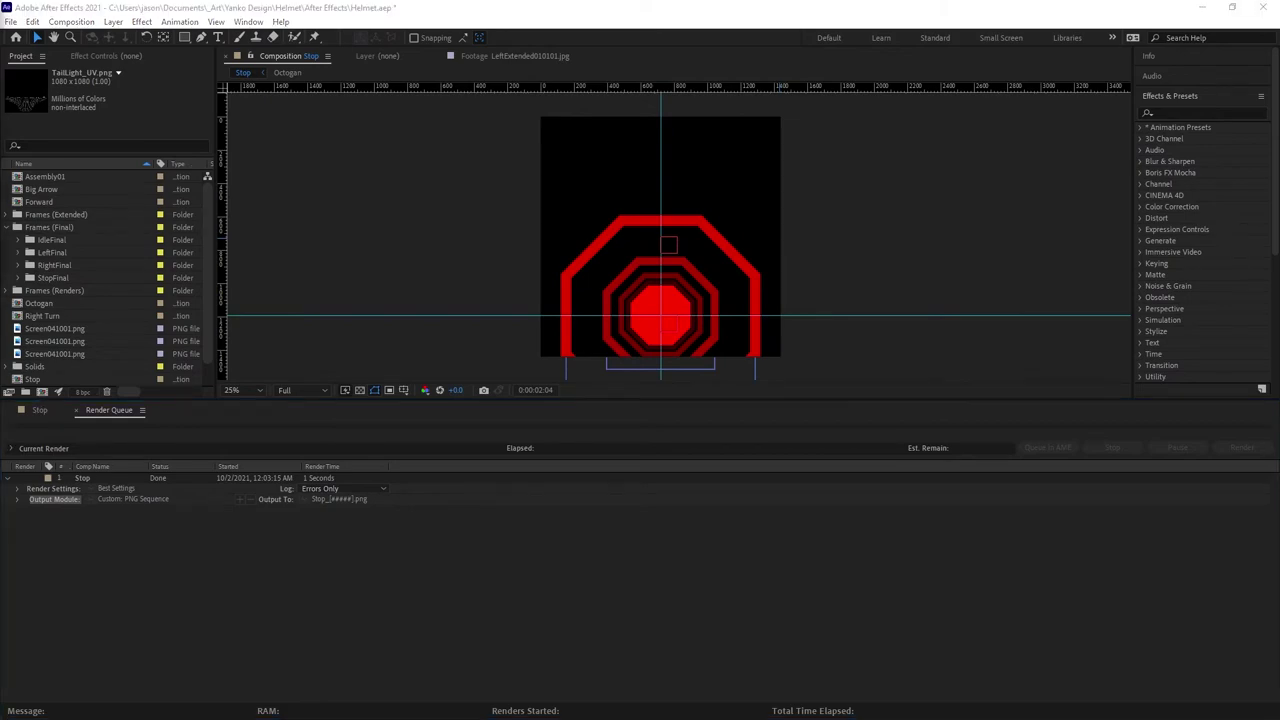
Step: Open Stop_00060.png from the Frames folder and flip through the rendered PNG sequence to check the stop animation
left_click_drag(0, 66, 611, 11)
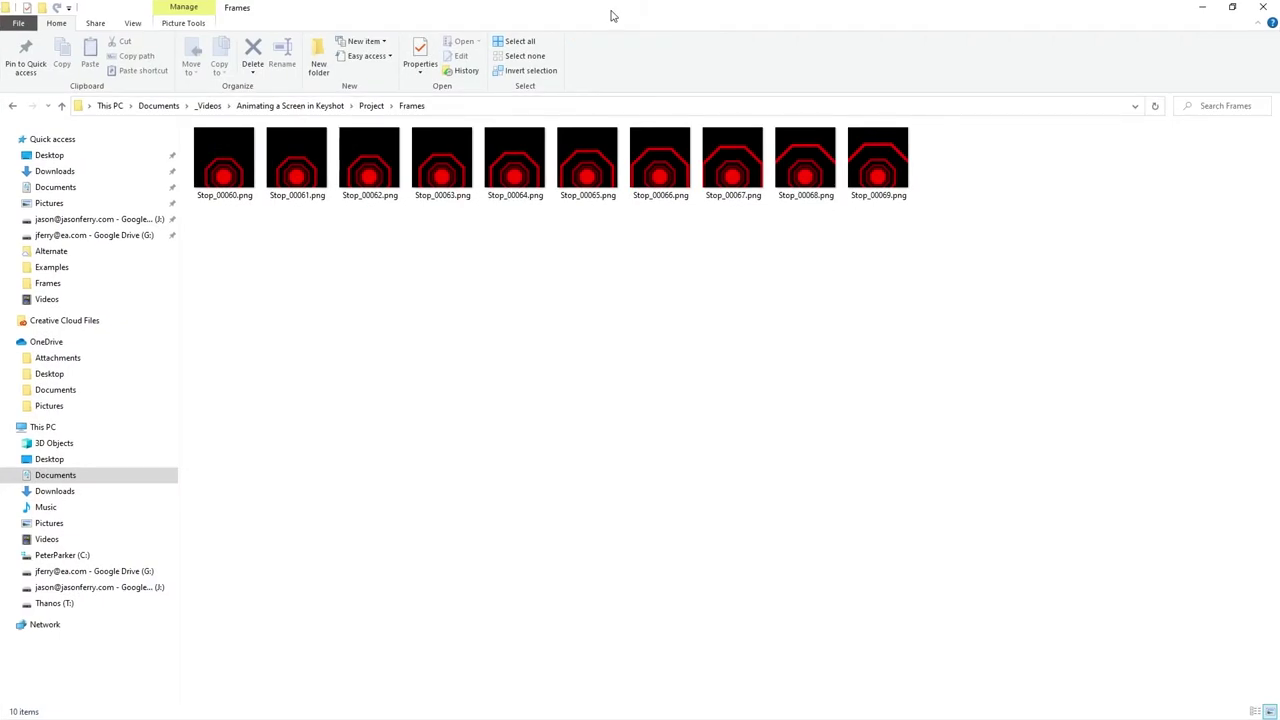
left_click(240, 178)
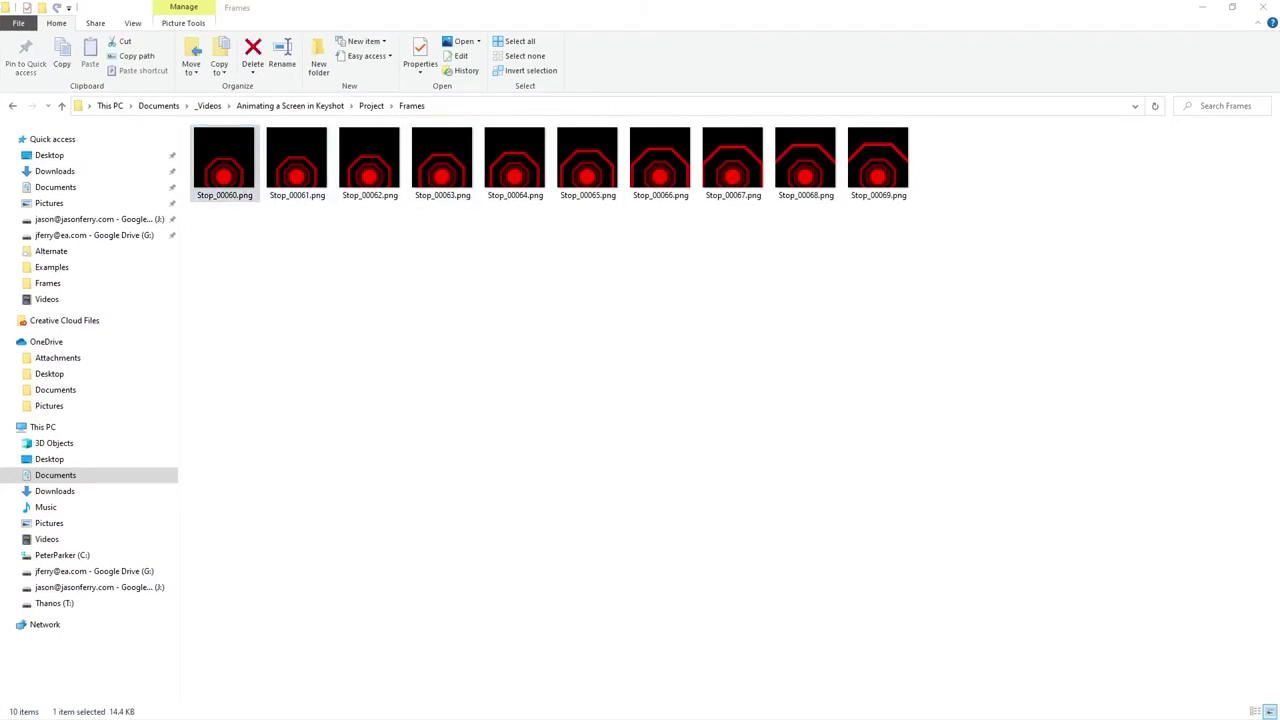
key("Return")
key("Right")
key("Right")
key("Right")
key("Right")
key("Right")
key("Right")
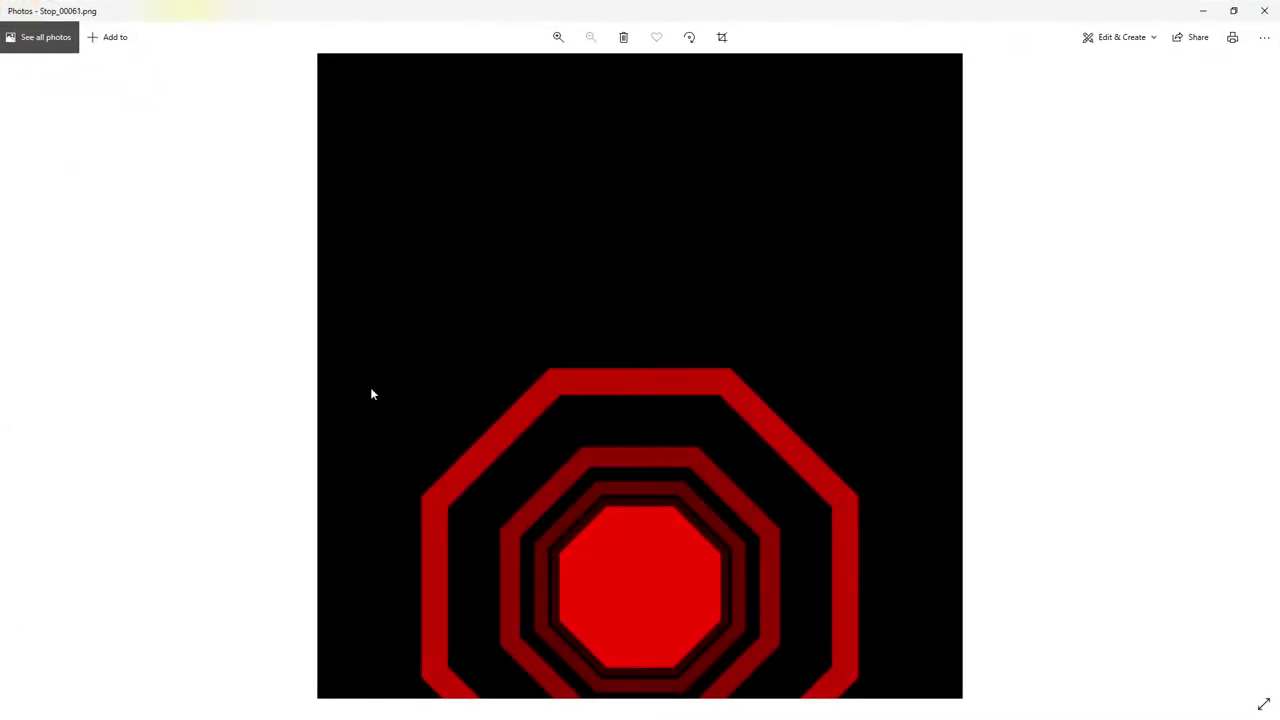
key("Left")
key("Left")
key("Left")
key("Left")
key("Left")
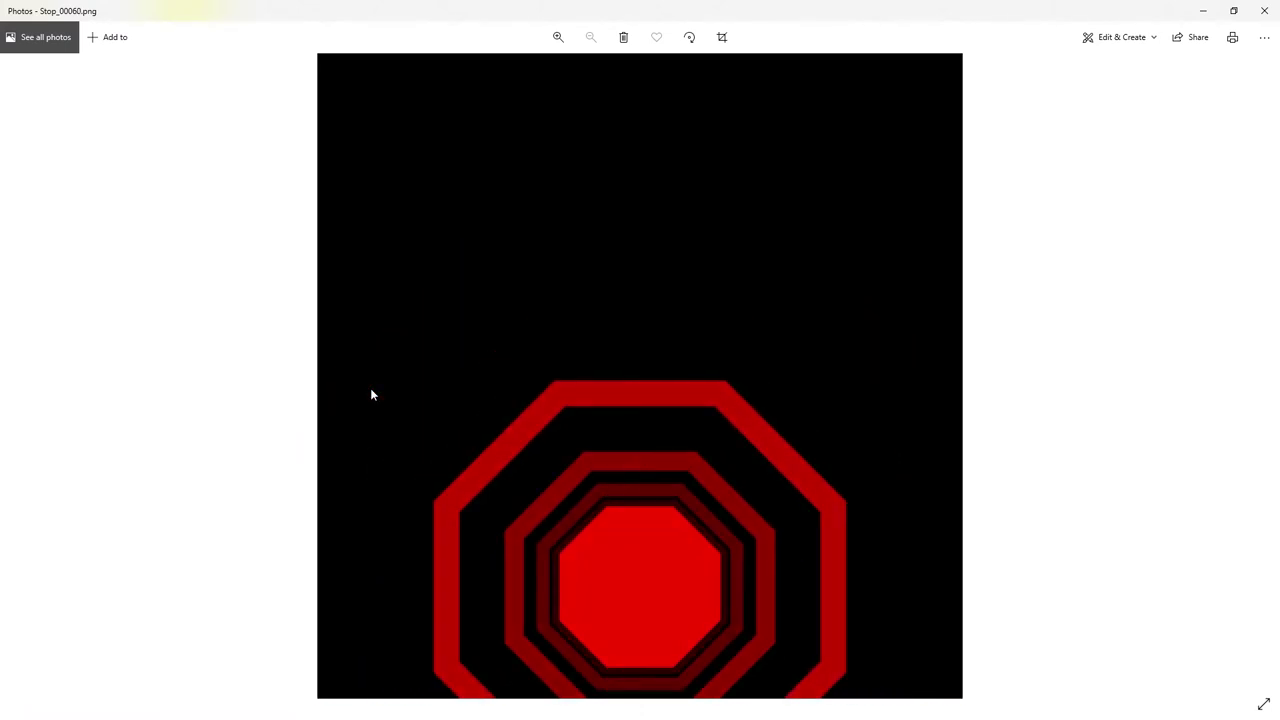
key("Right")
key("Right")
key("Right")
key("Right")
key("Right")
key("Right")
key("Right")
key("Right")
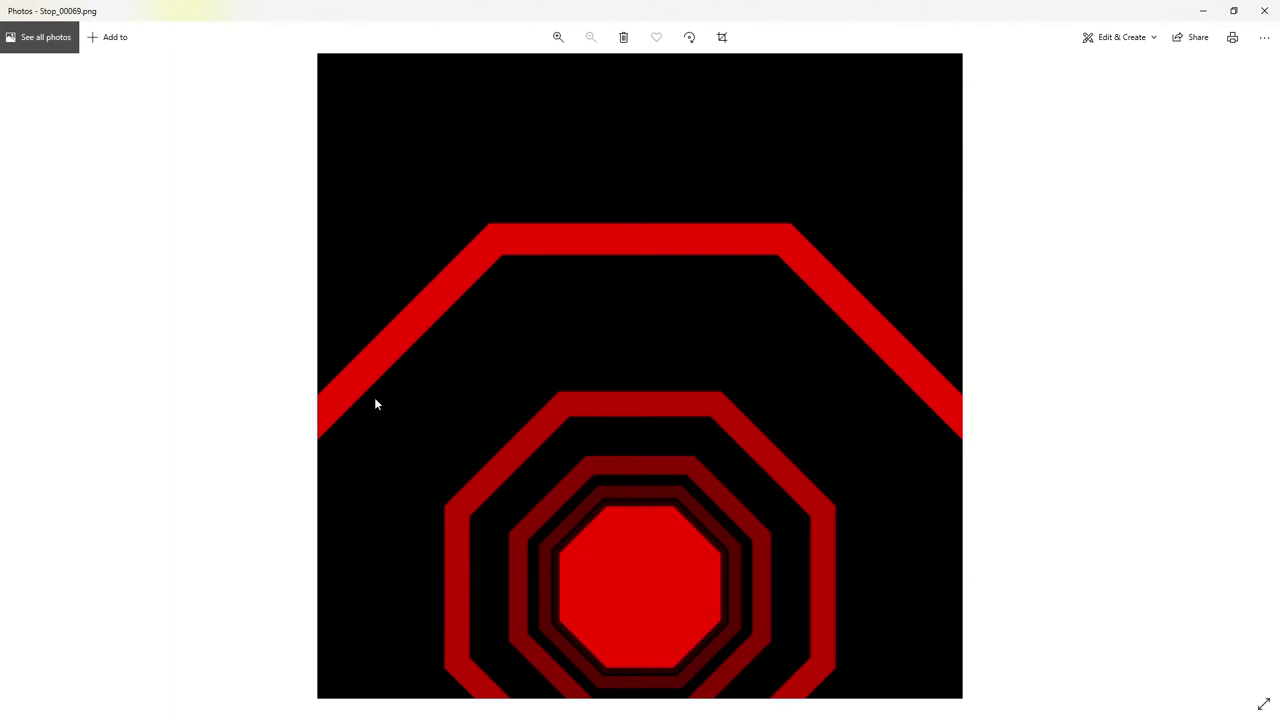
Step: Switch to KeyShot with the Helmet.bip scene and resume its paused real-time rendering
left_click_drag(883, 6, 1279, 150)
left_click_drag(841, 6, 0, 6)
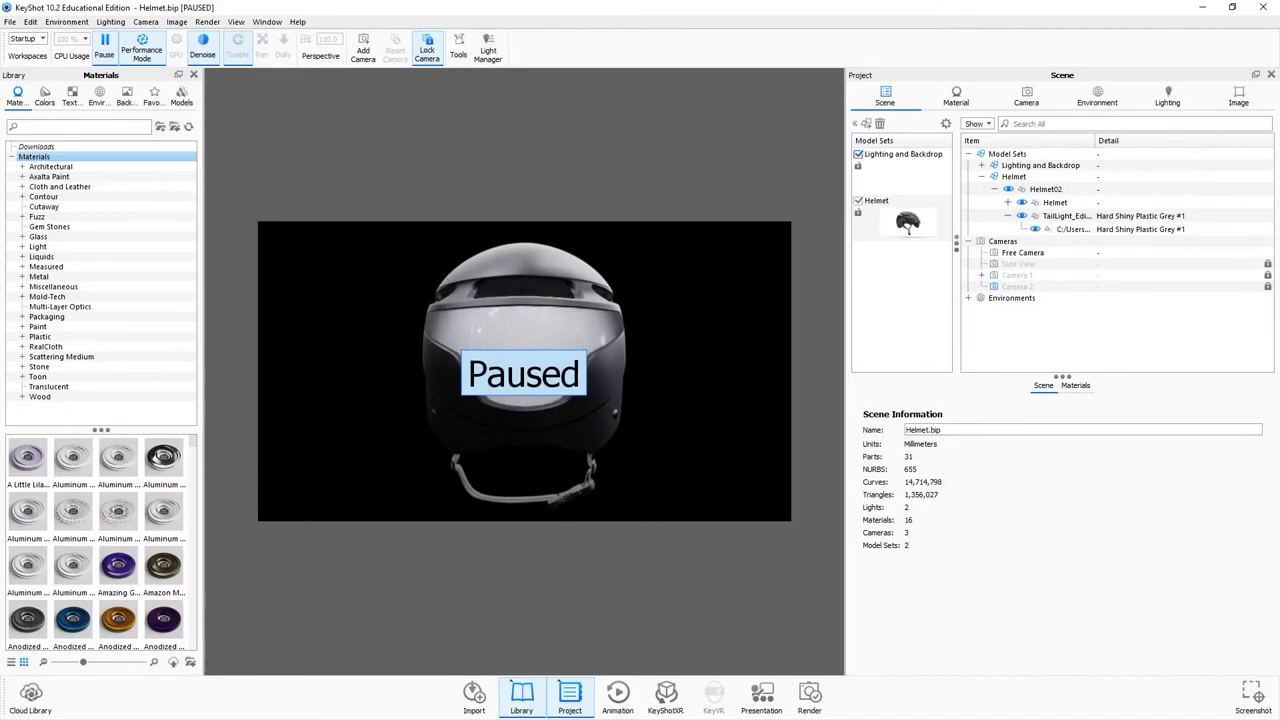
left_click(106, 50)
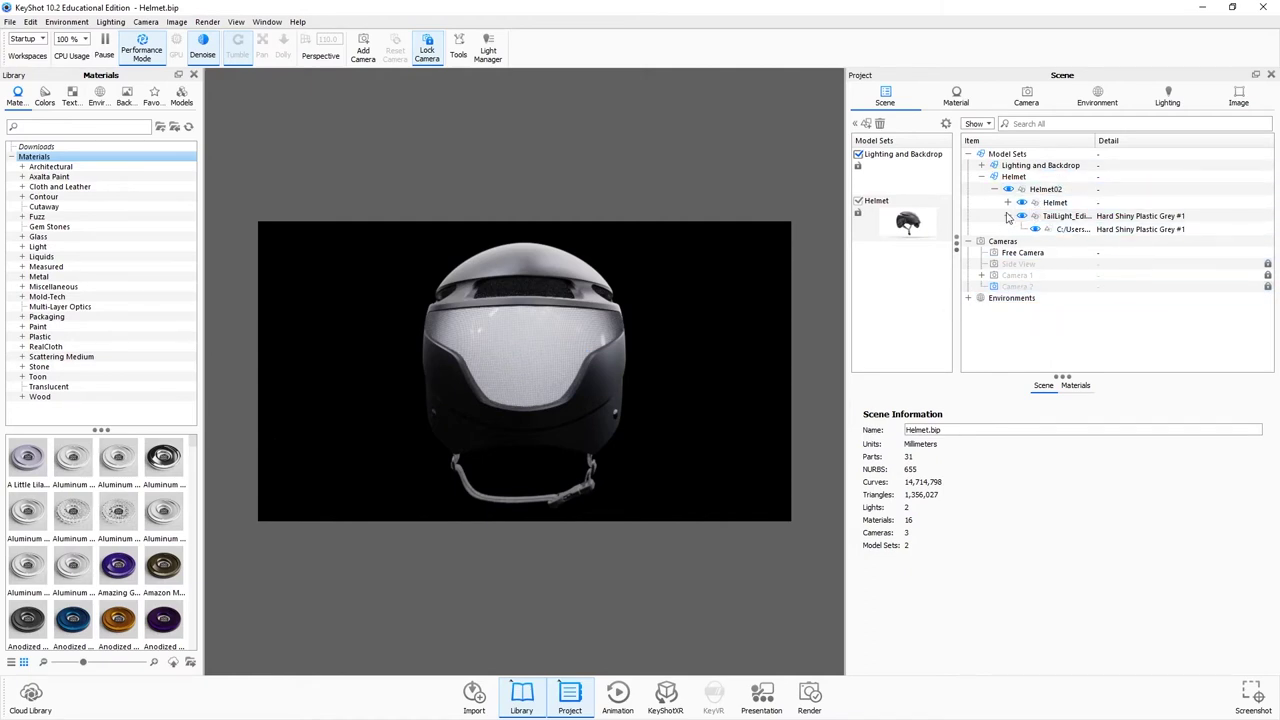
Step: Isolate the TailLight_Edited04 model in Solo Mode and inspect its shape from another angle with the Free Camera
left_click(1074, 220)
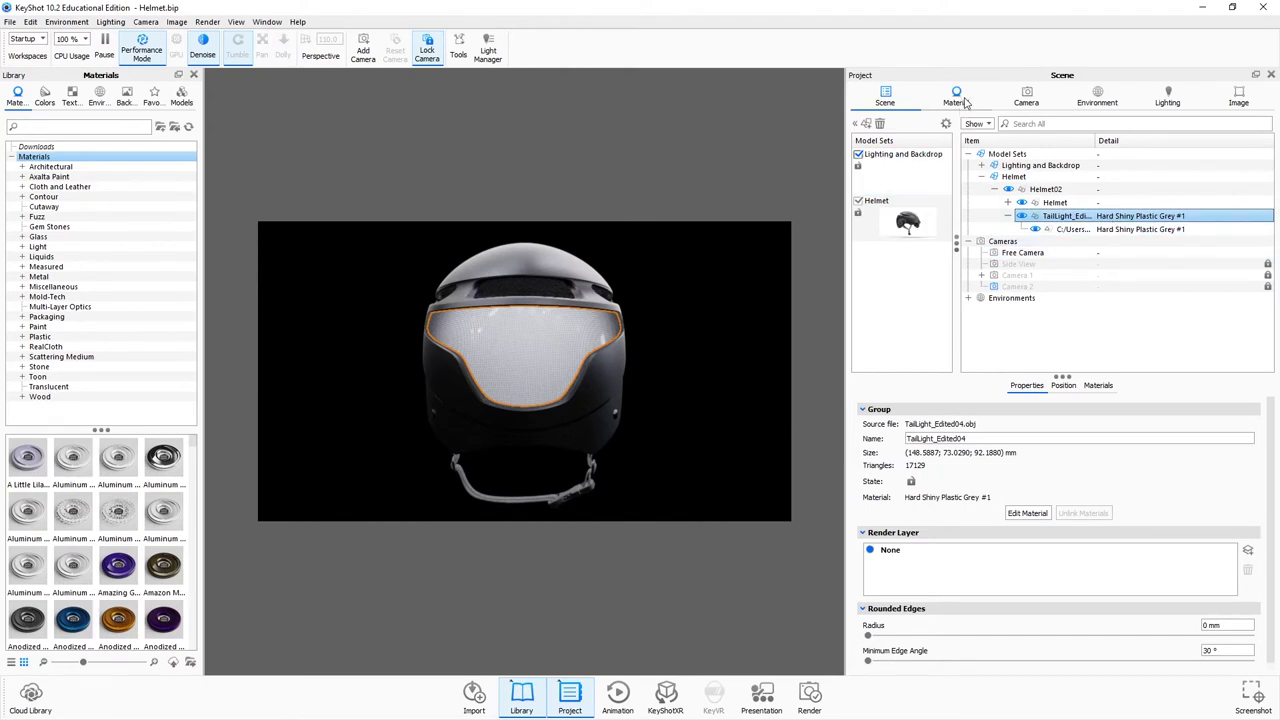
right_click(553, 255)
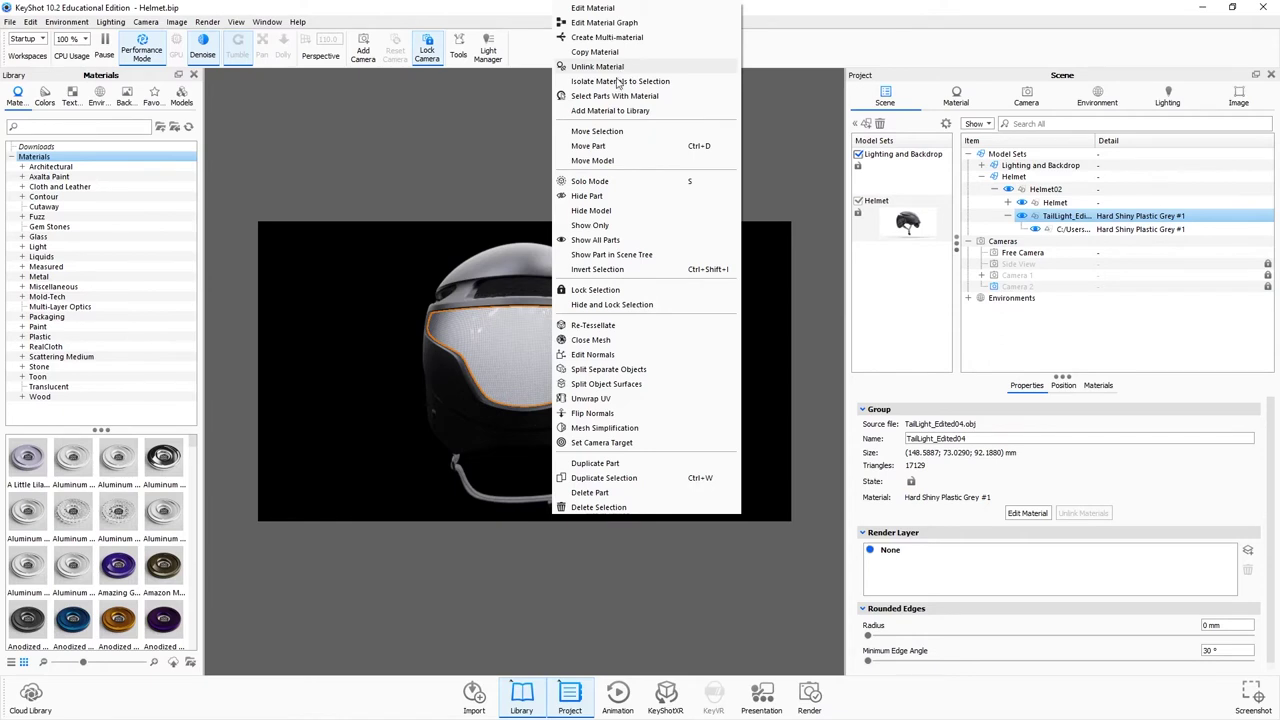
left_click(592, 181)
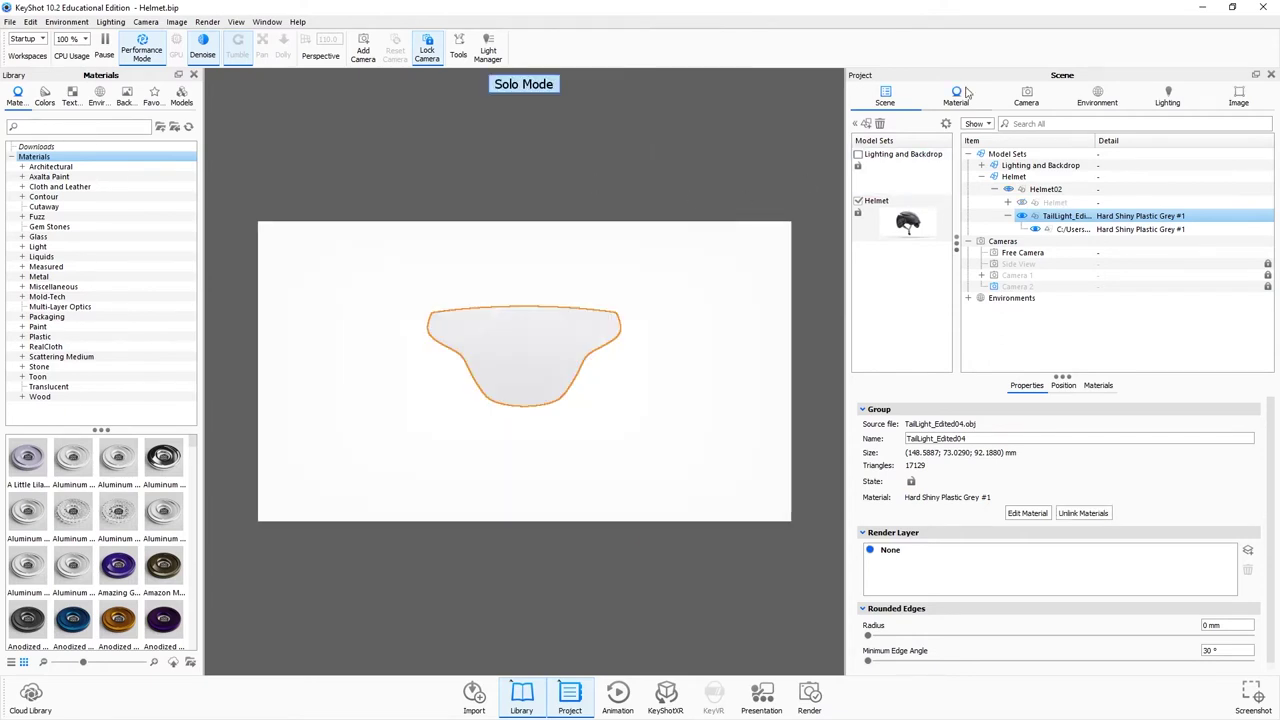
left_click(1026, 95)
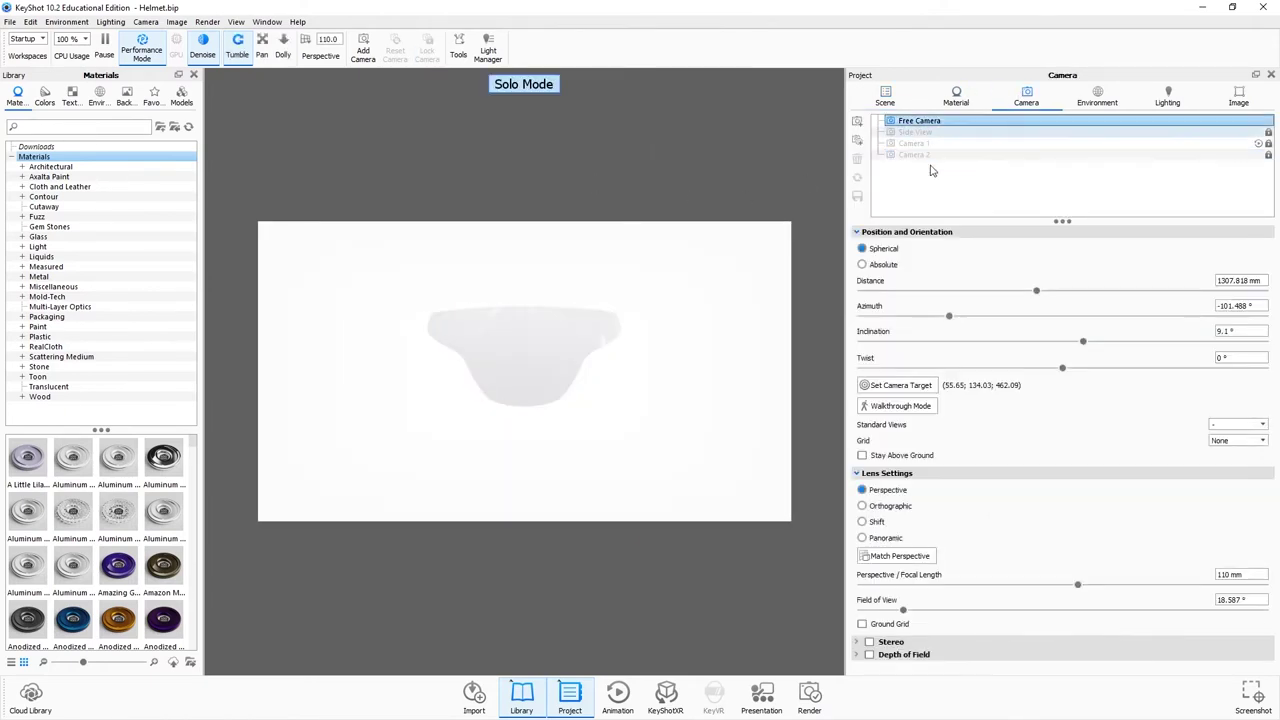
left_click_drag(542, 325, 683, 387)
scroll(638, 401, "down", 3)
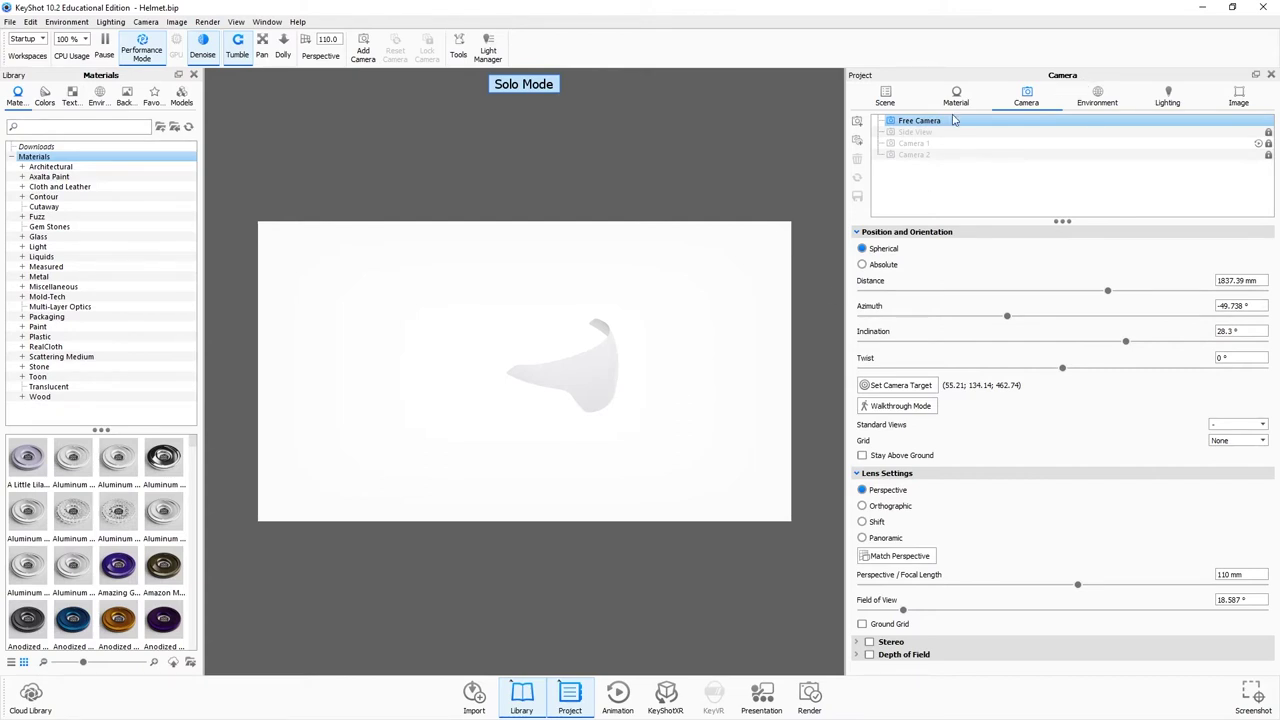
Step: Return to the Camera 2 view and exit Solo Mode to show the whole helmet
left_click(958, 155)
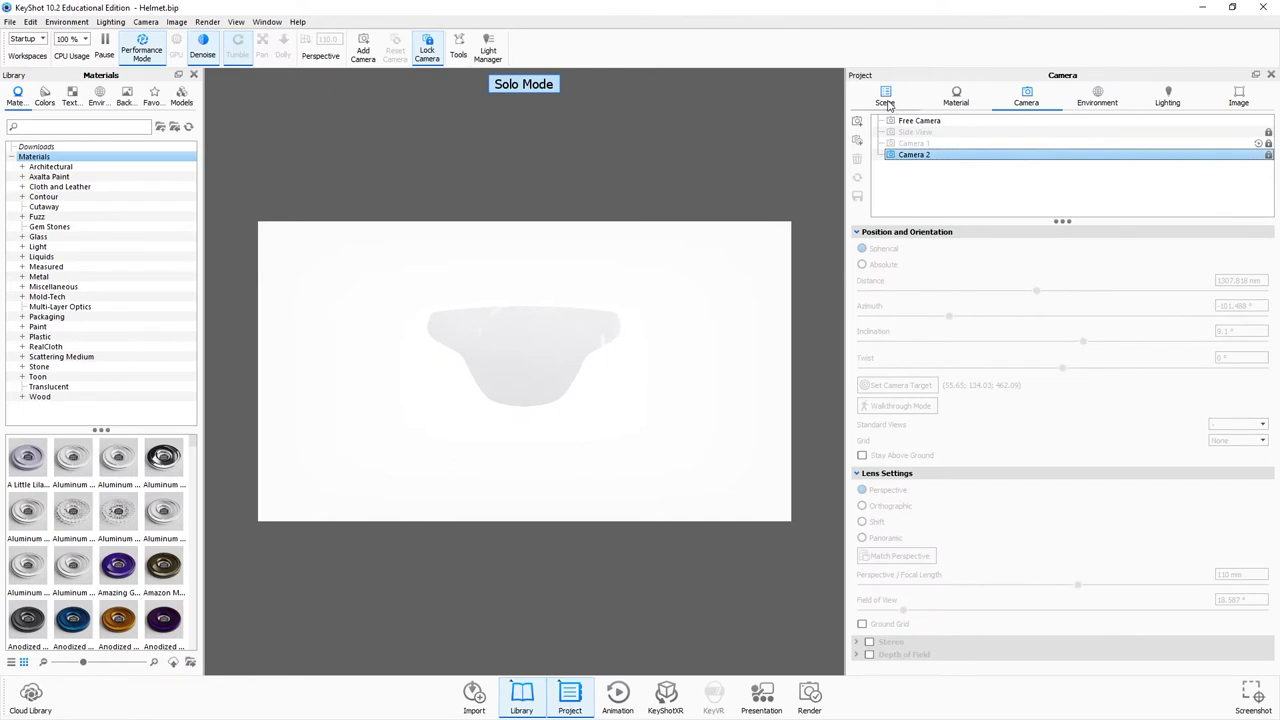
left_click(886, 100)
right_click(584, 318)
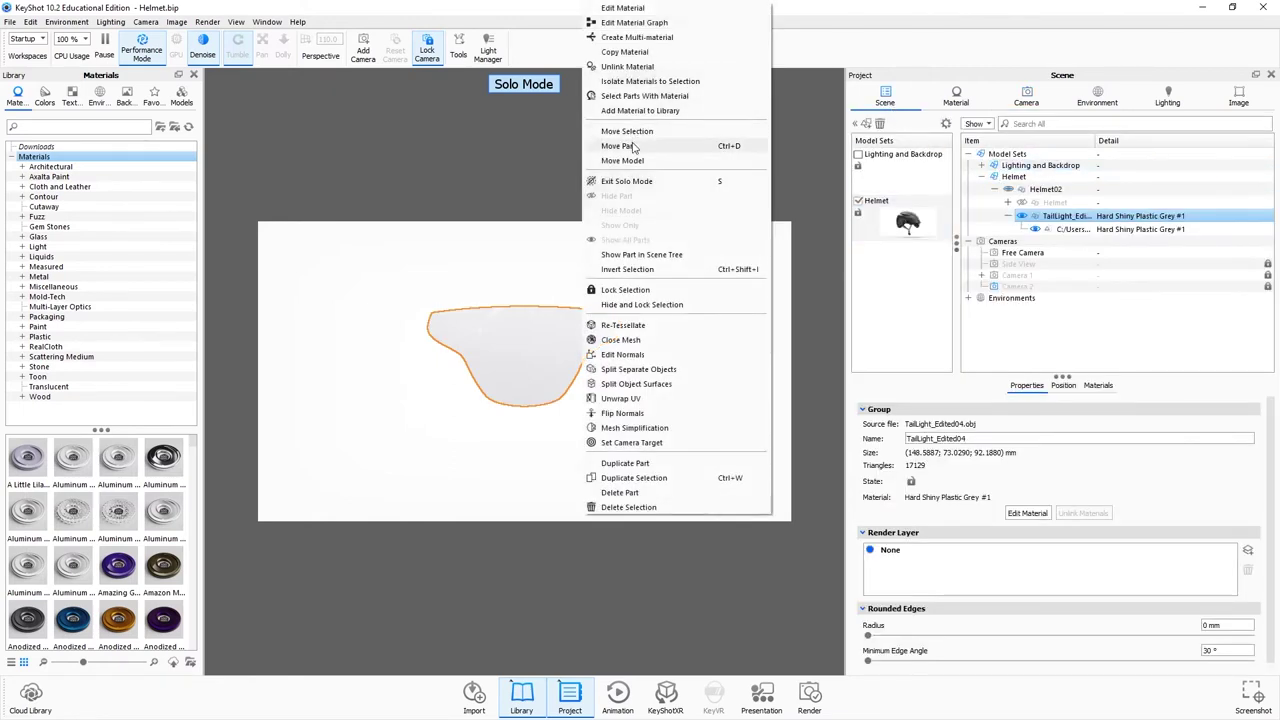
left_click(627, 181)
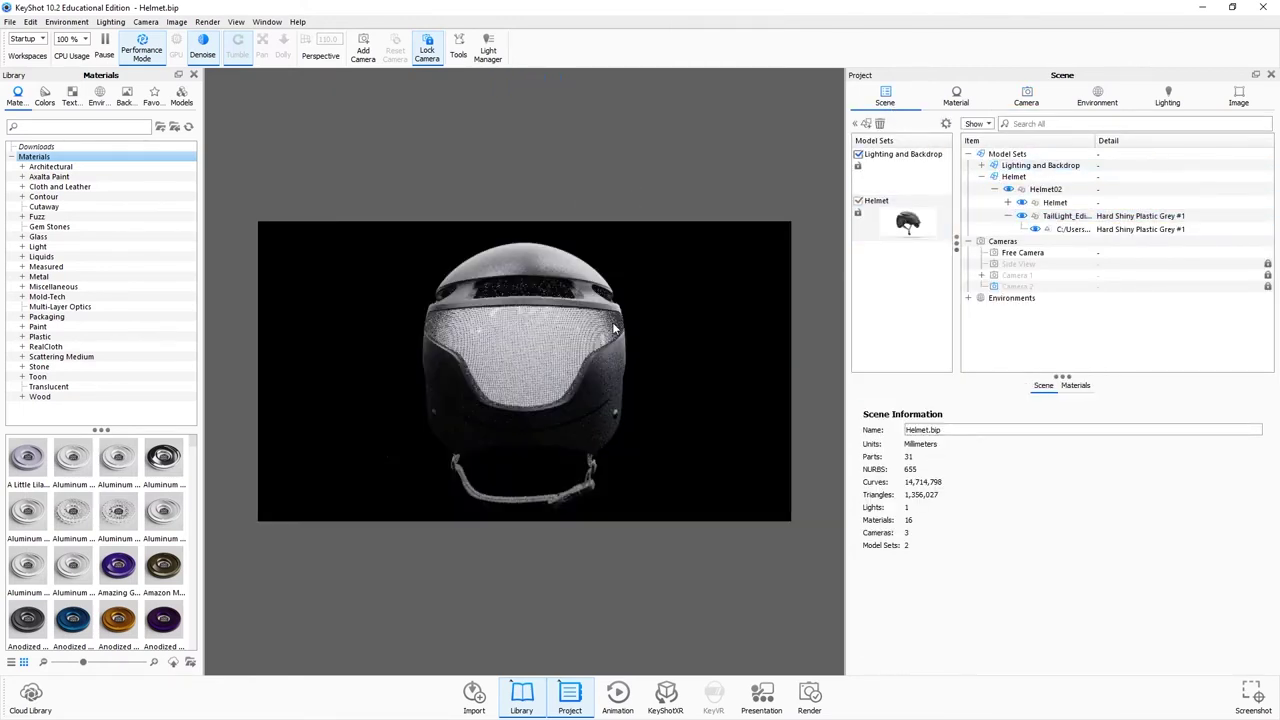
Step: Open the Material Graph for the tail light part and place its window so the helmet's screen stays in view
left_click(1074, 230)
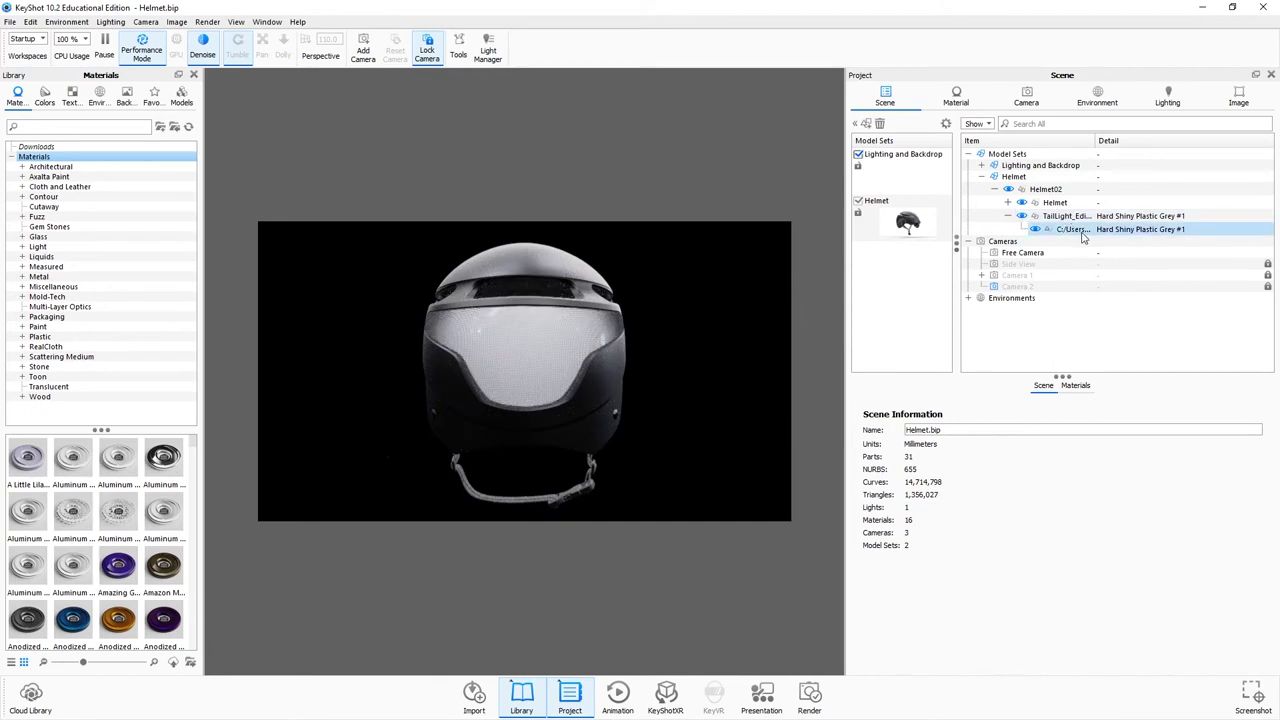
right_click(1082, 233)
mouse_move(1101, 241)
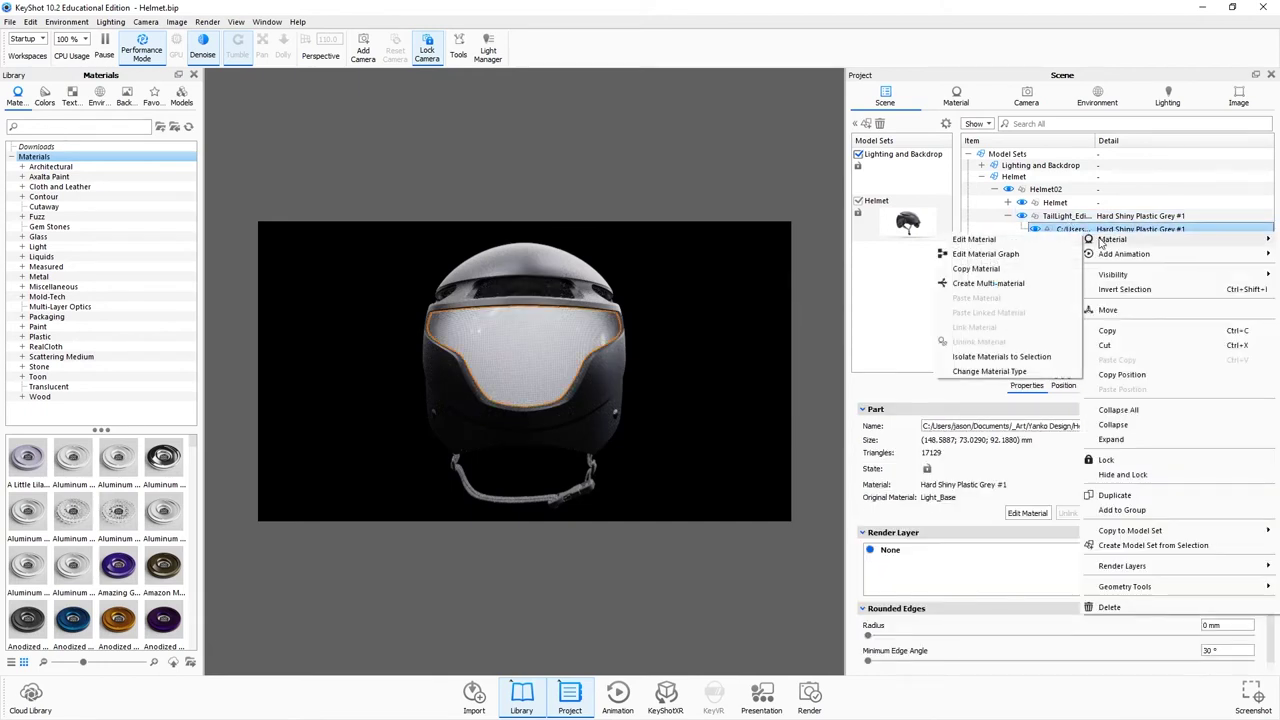
left_click(1004, 259)
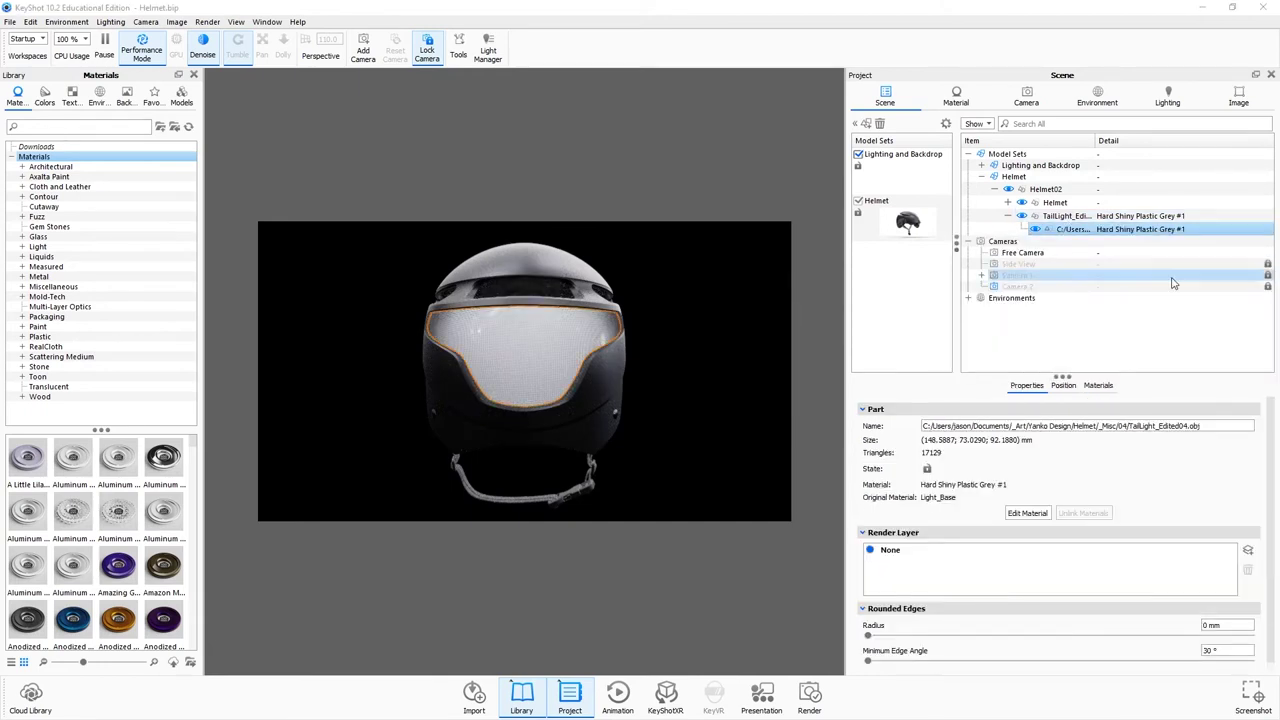
left_click_drag(820, 177, 1047, 145)
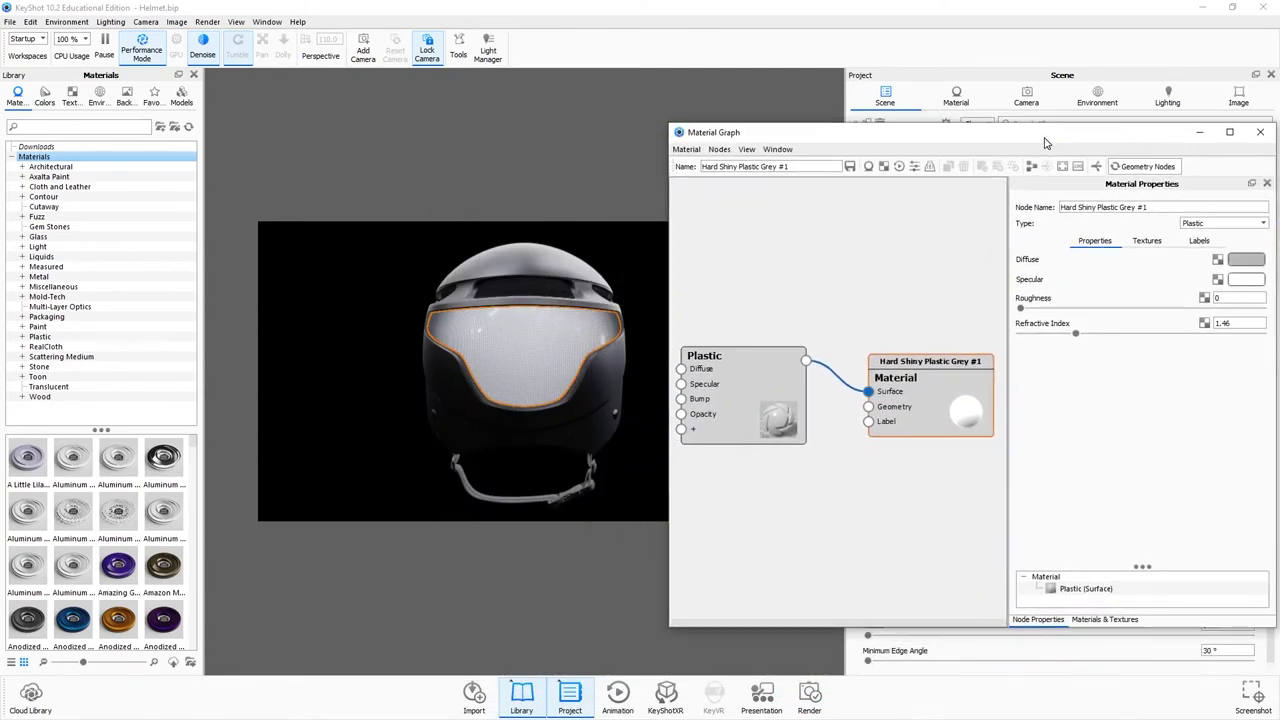
Step: Change the tail light's material type to Emissive and reposition its node in the graph
left_click(936, 377)
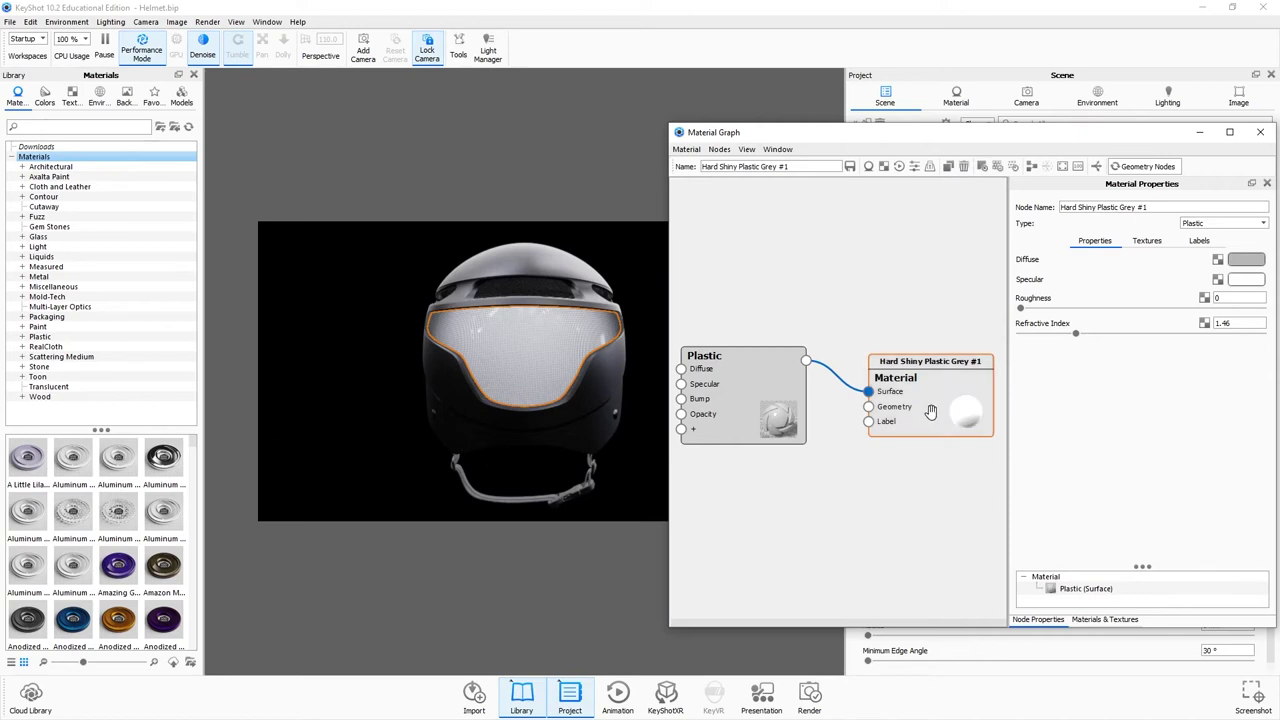
left_click(1192, 224)
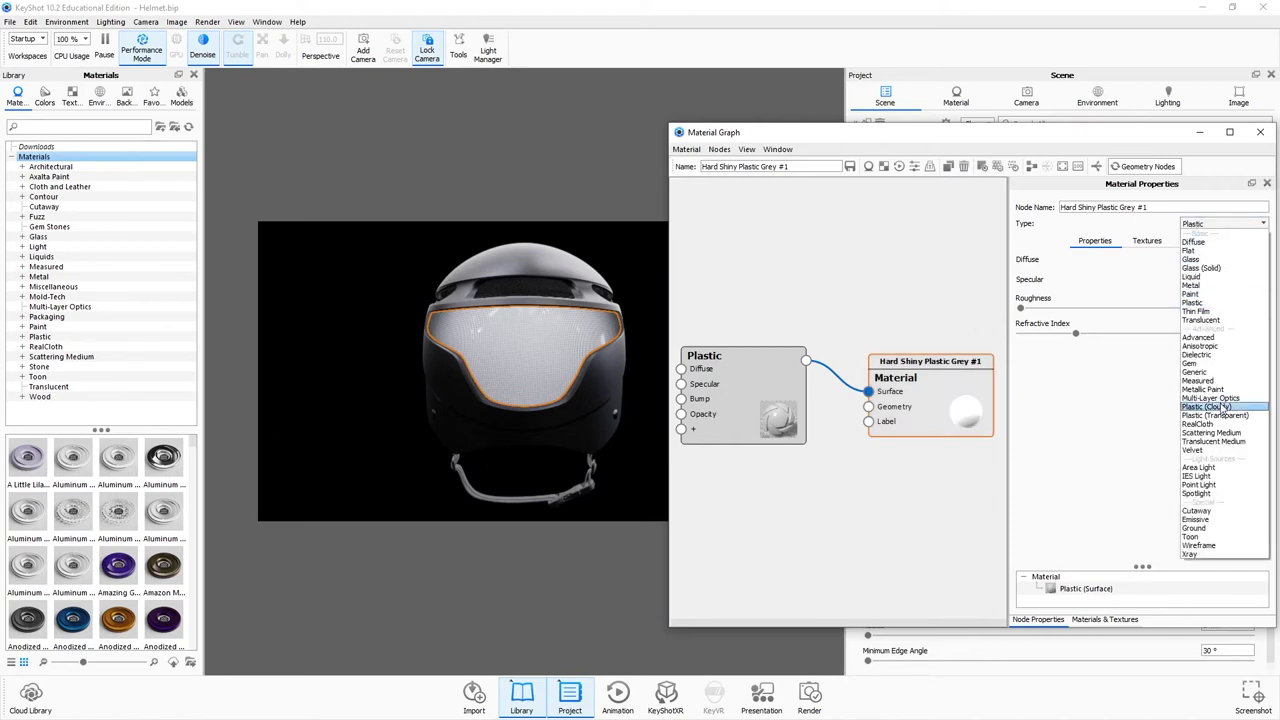
left_click(1219, 519)
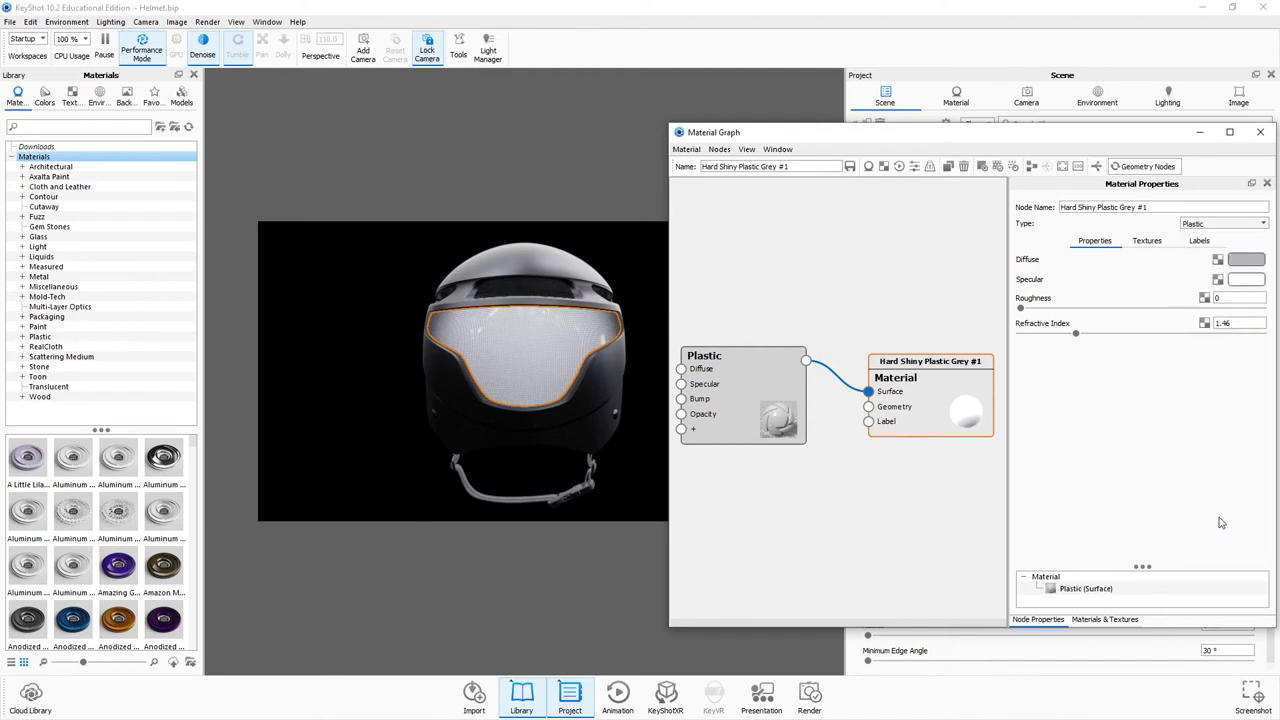
left_click_drag(745, 399, 777, 424)
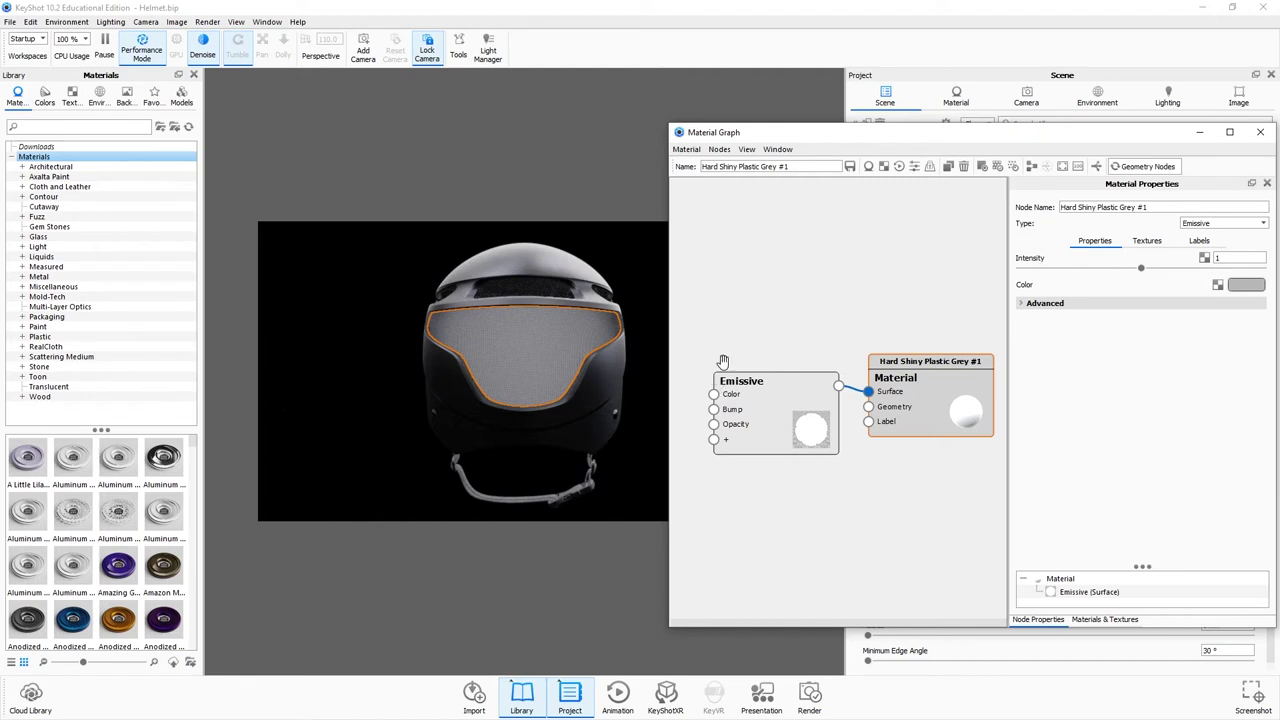
Step: Add a Video Map texture node to the material graph and place it above the Emissive node
right_click(732, 309)
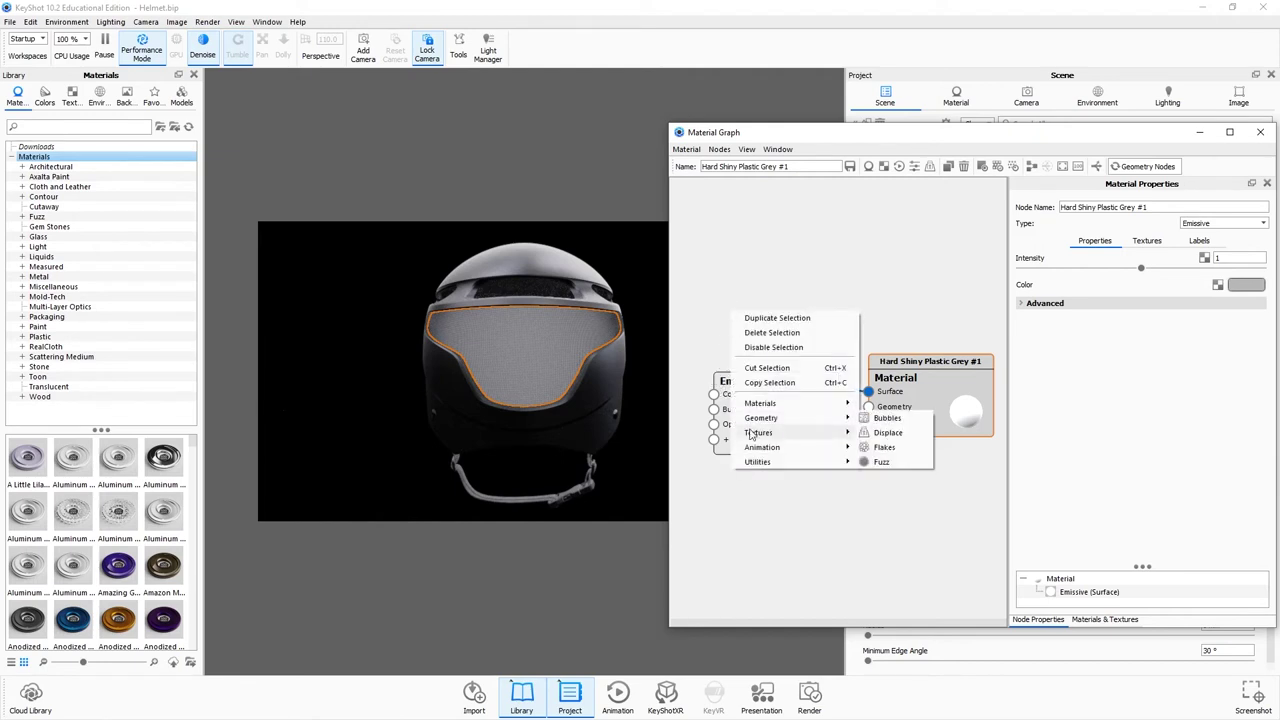
mouse_move(758, 432)
left_click(892, 393)
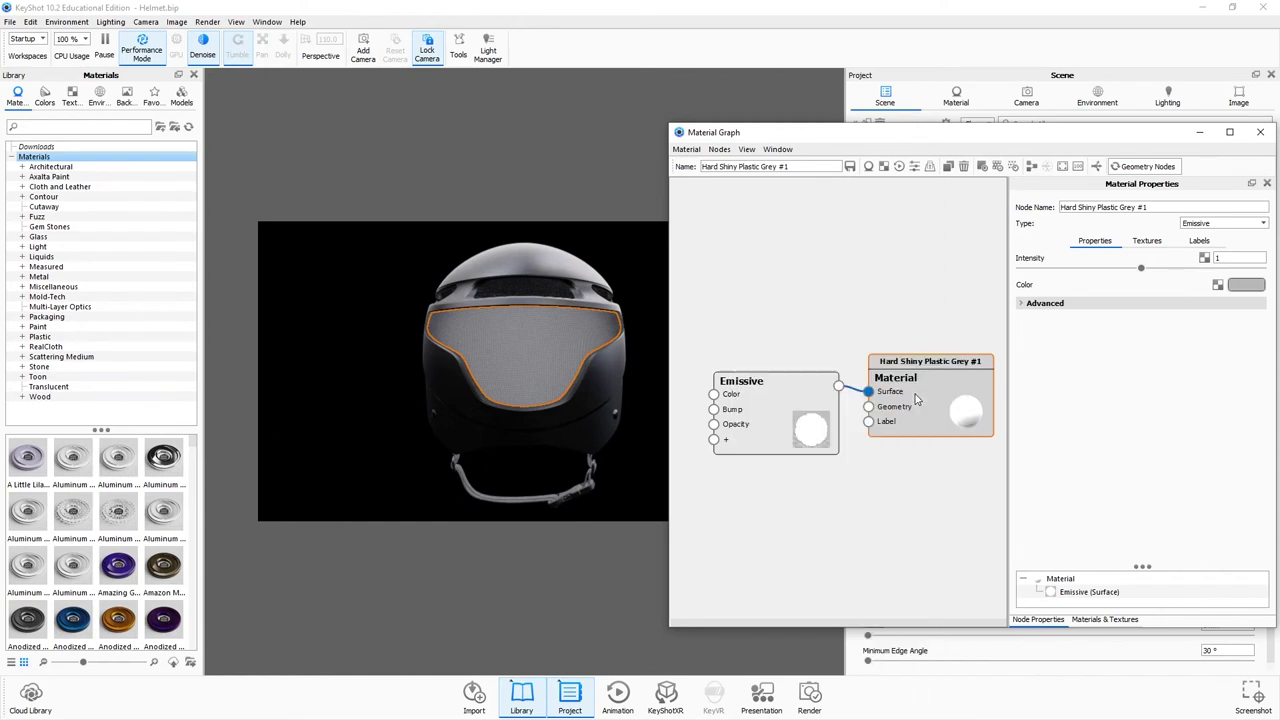
left_click_drag(787, 375, 790, 291)
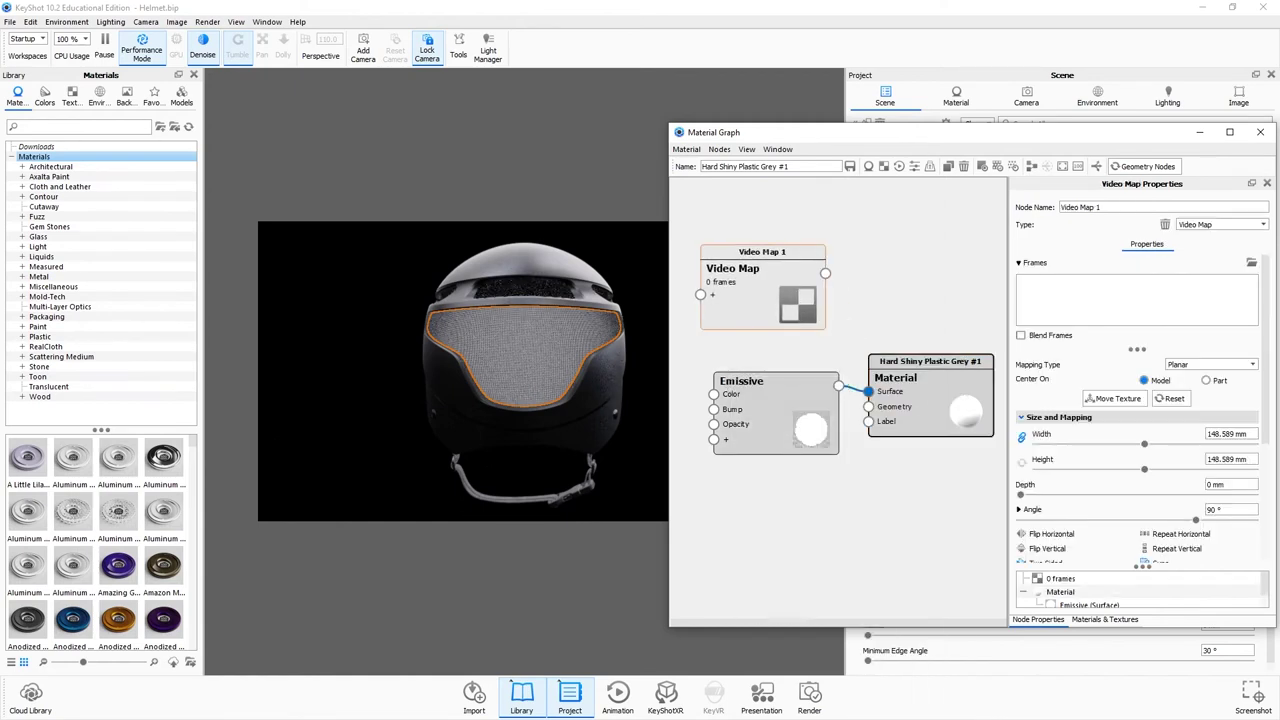
Step: Load Stop_00060.png through Stop_00069.png from the project's Frames folder as the Video Map's frames
left_click(1252, 261)
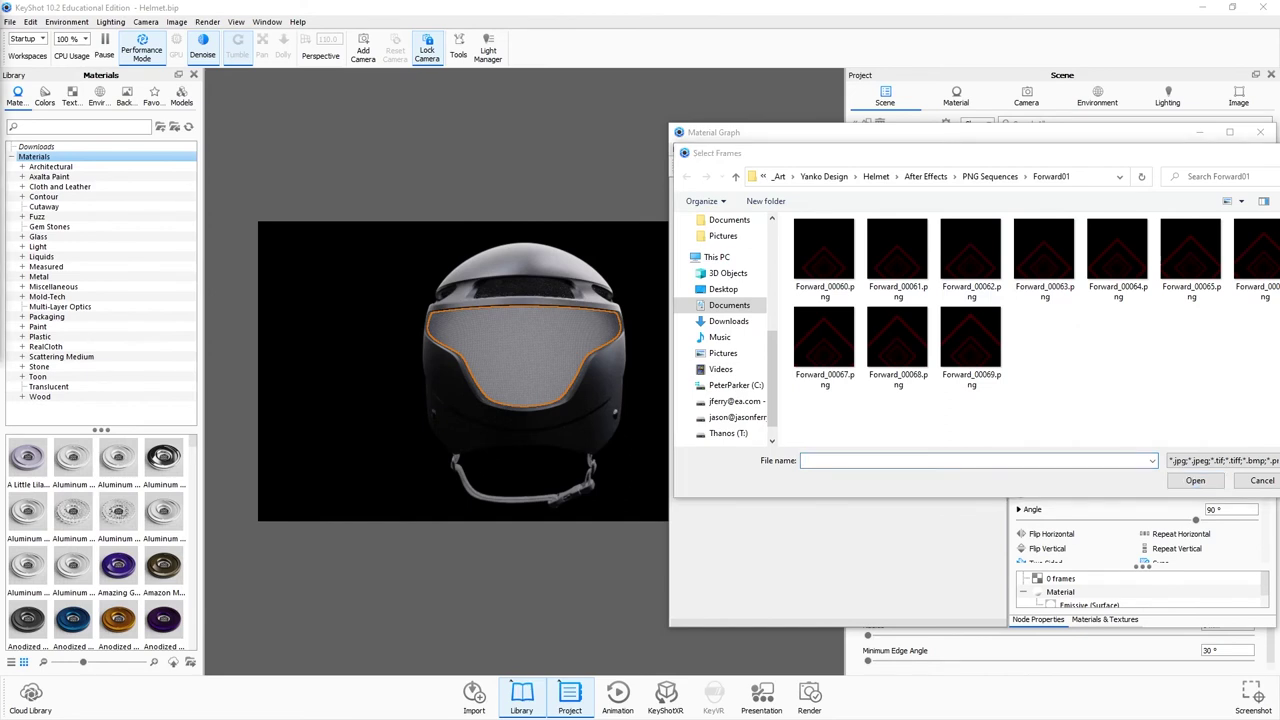
left_click(1078, 176)
type("C:\\Users\\jason\\Documents\\_Videos\\Animating a Screen in Keyshot\\Project\\Frames")
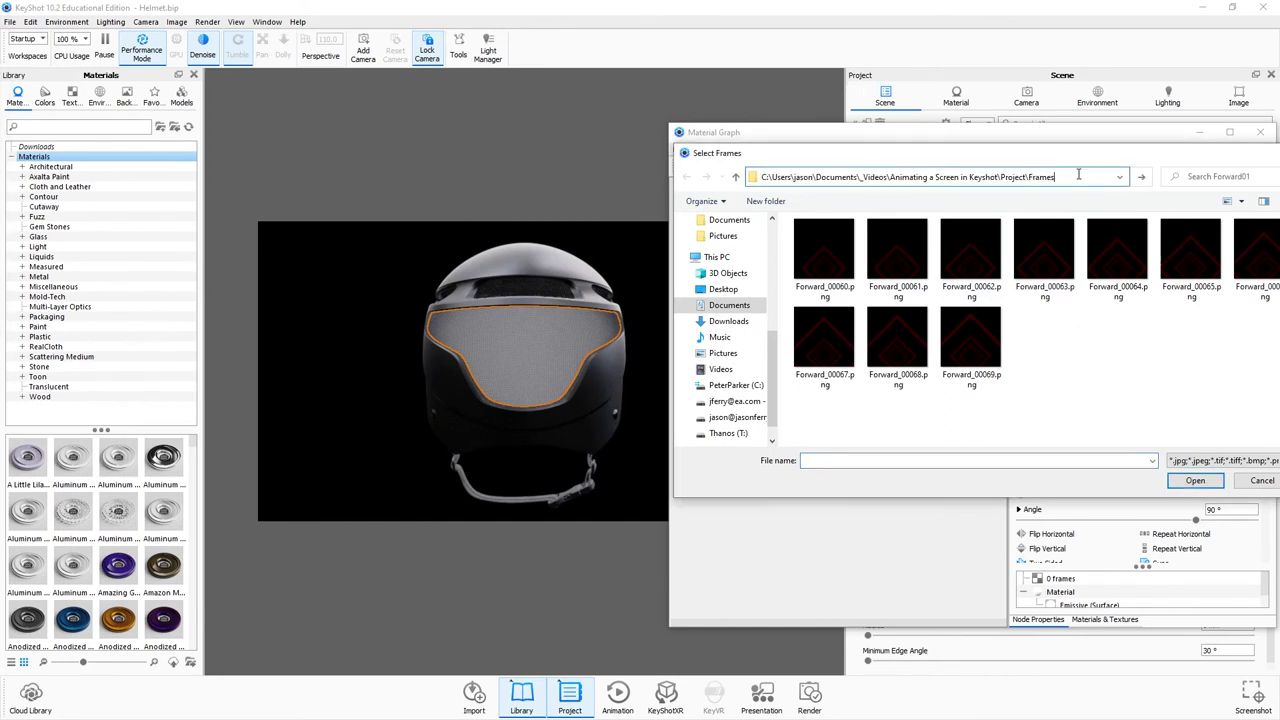
left_click(1138, 177)
left_click_drag(812, 411, 1200, 250)
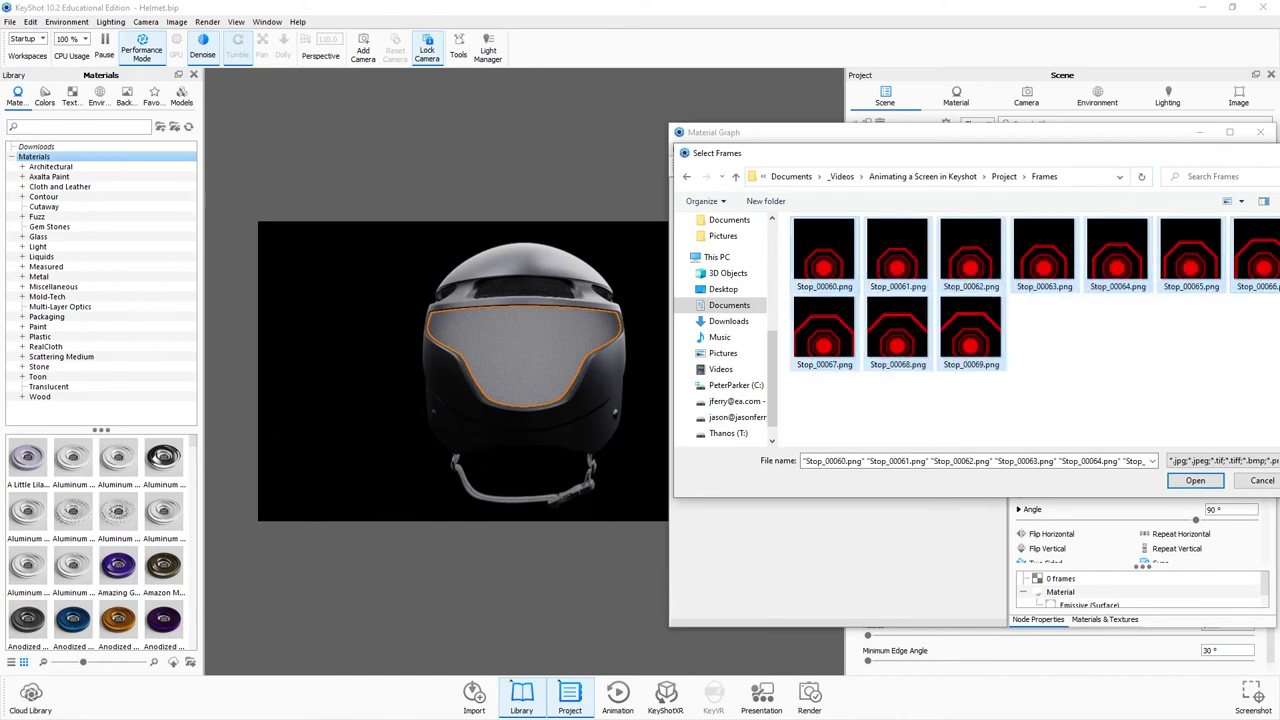
left_click(1192, 482)
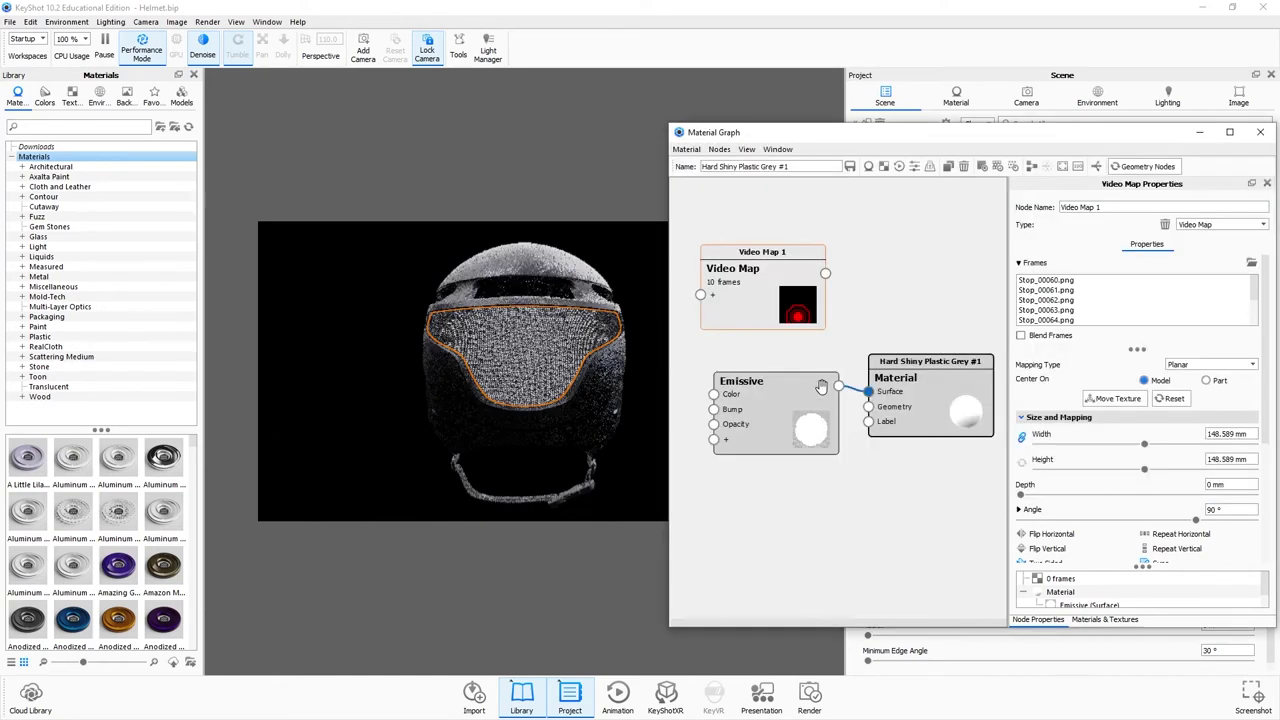
Step: Connect the Video Map to the Emissive node's Color input and set its mapping type to UV
left_click_drag(774, 282, 714, 394)
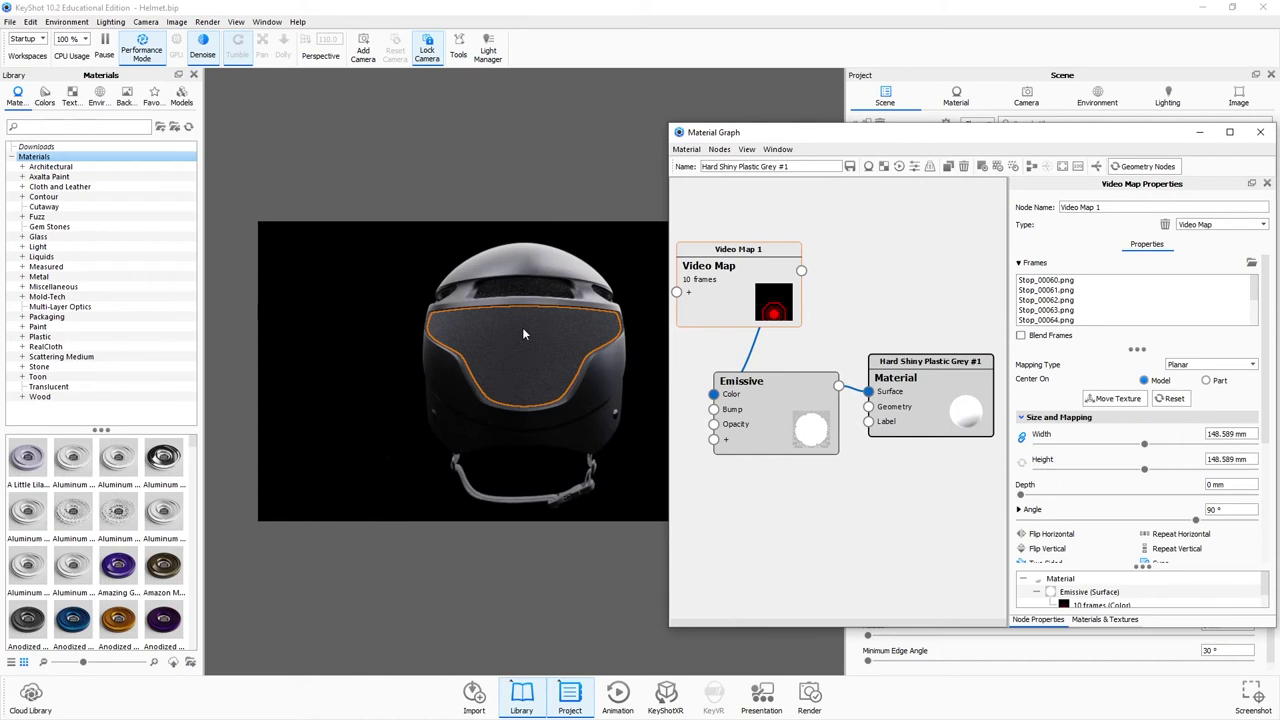
left_click(1190, 364)
left_click(1180, 409)
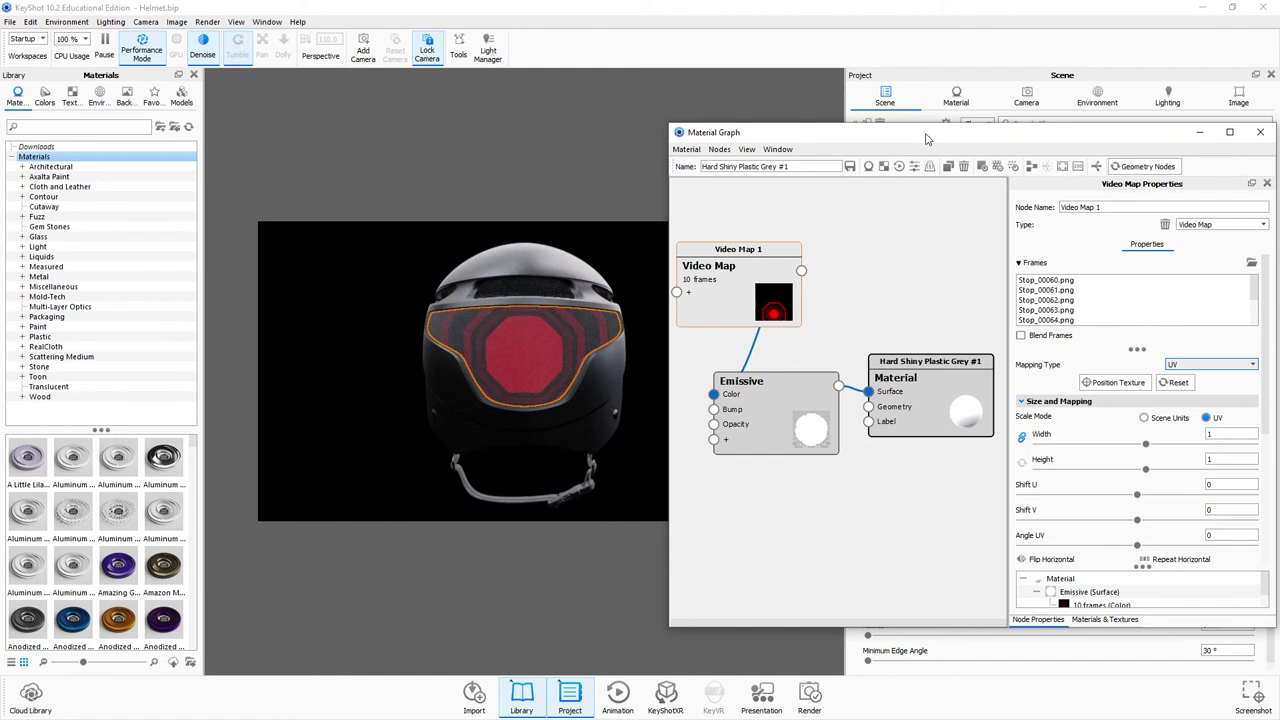
Step: Move the Material Graph out of the way and open the Animation timeline docked below the viewport
left_click_drag(926, 139, 1279, 228)
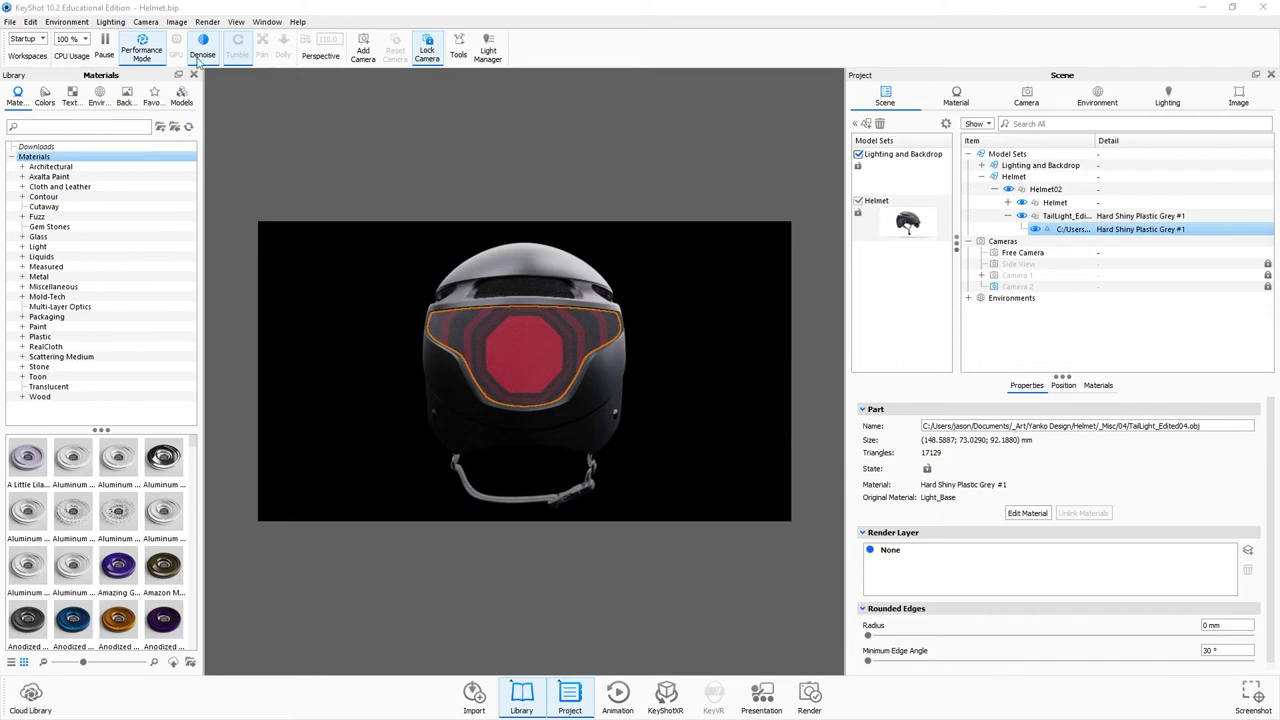
left_click(267, 23)
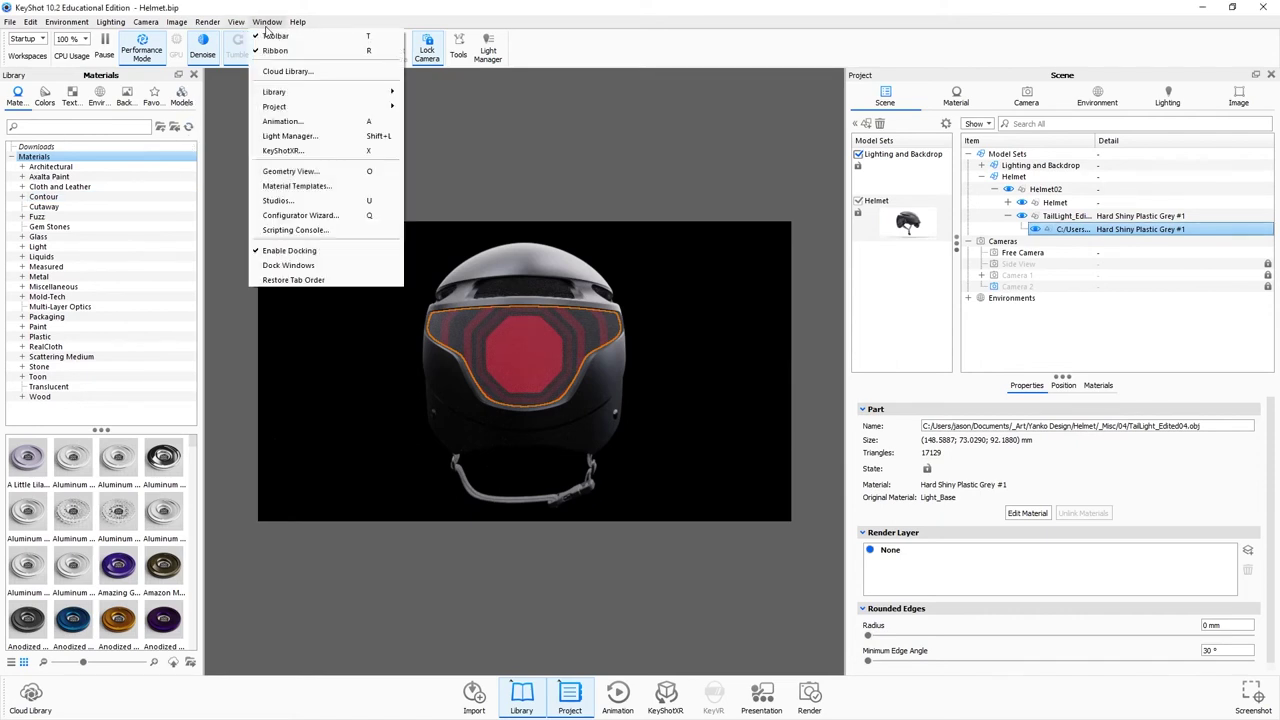
left_click(283, 121)
left_click_drag(447, 435, 442, 644)
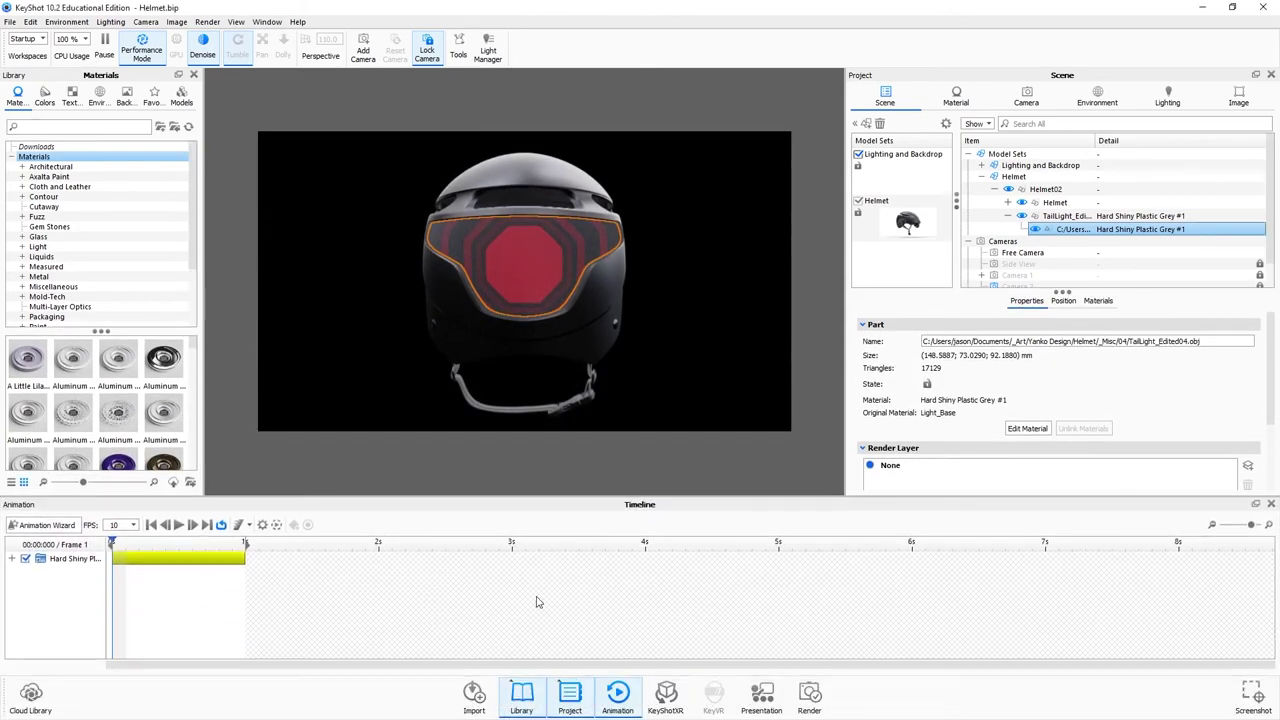
left_click_drag(1279, 330, 752, 197)
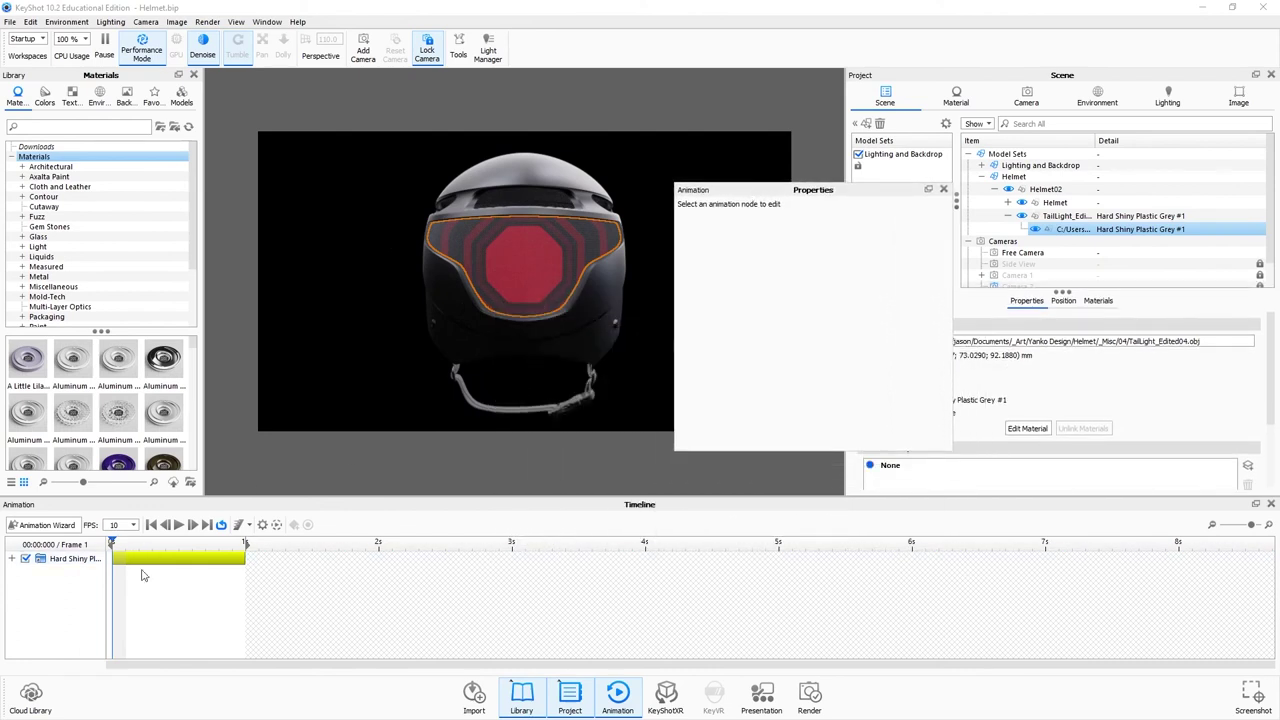
left_click_drag(795, 190, 727, 298)
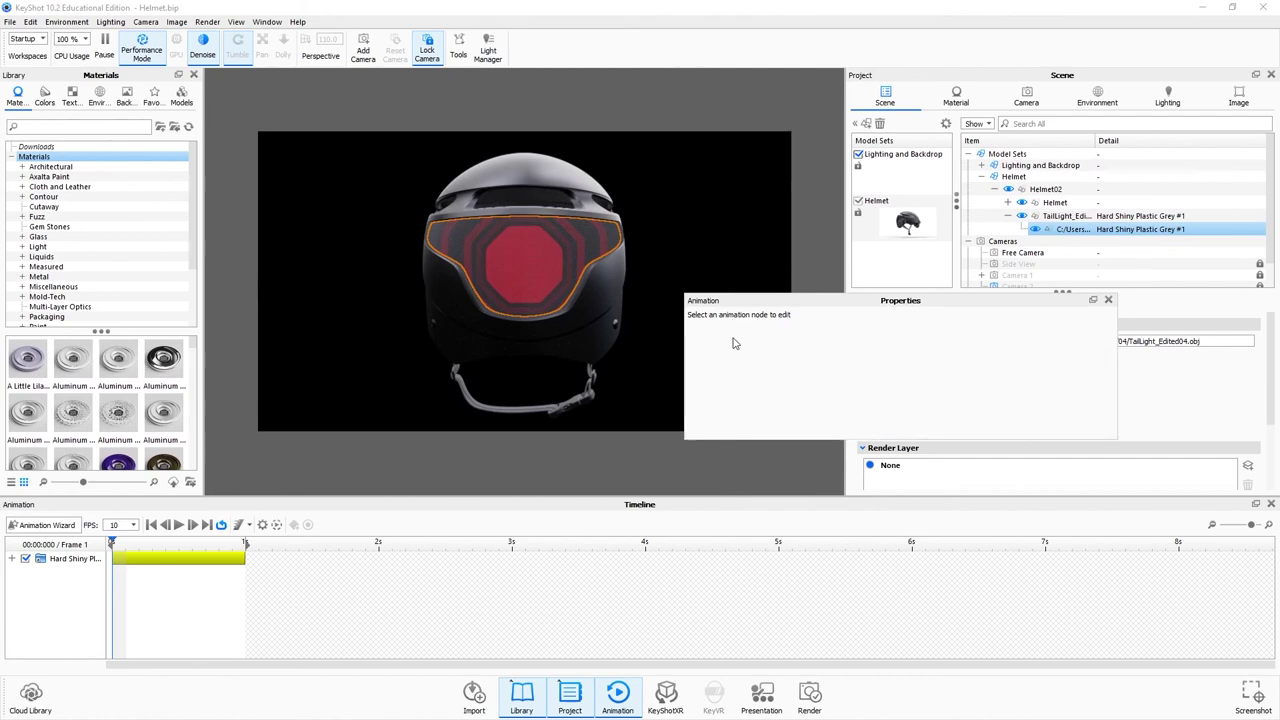
left_click_drag(705, 302, 725, 325)
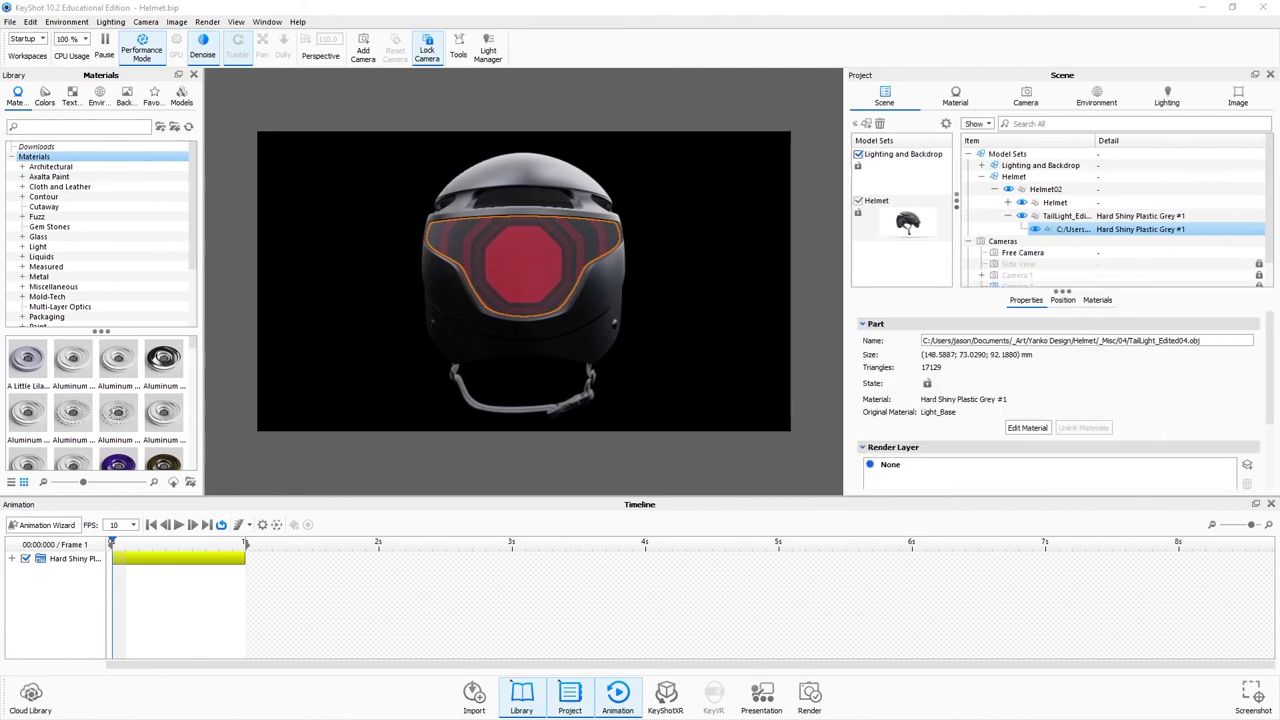
Step: Preview the tail light's video map animation by playing it on the timeline and stopping playback
left_click(99, 559)
left_click(139, 555)
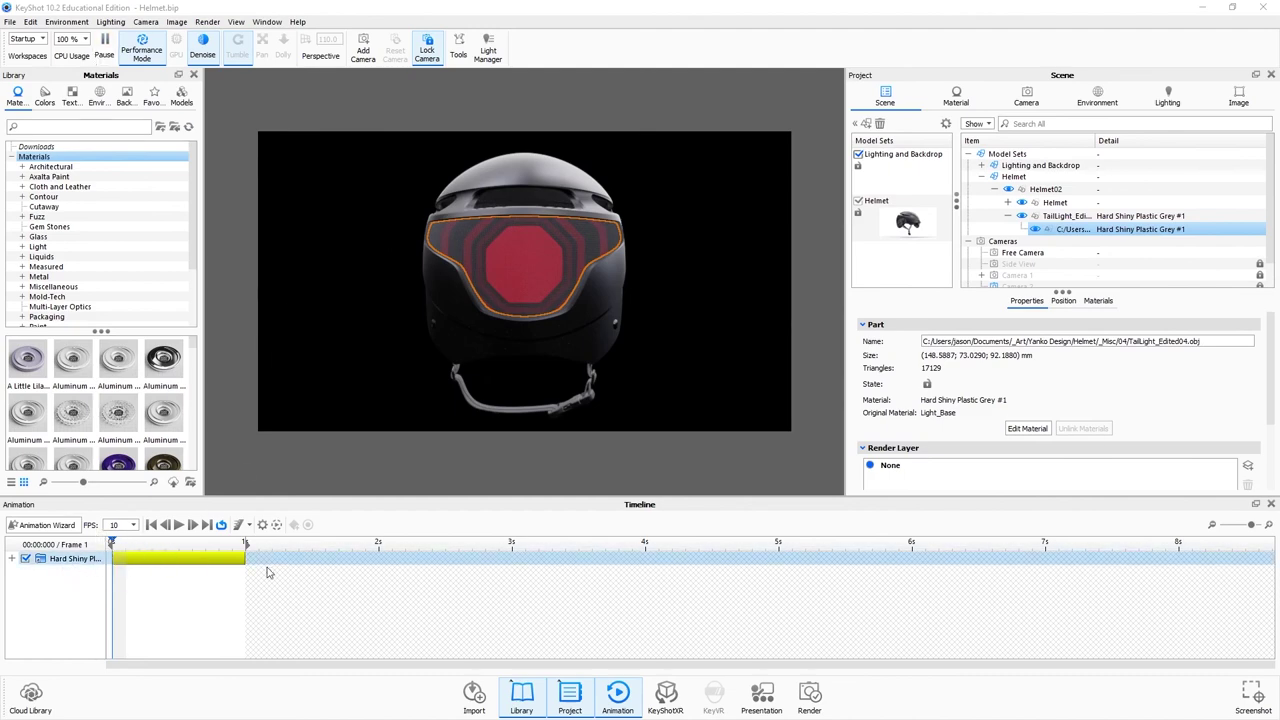
left_click(179, 525)
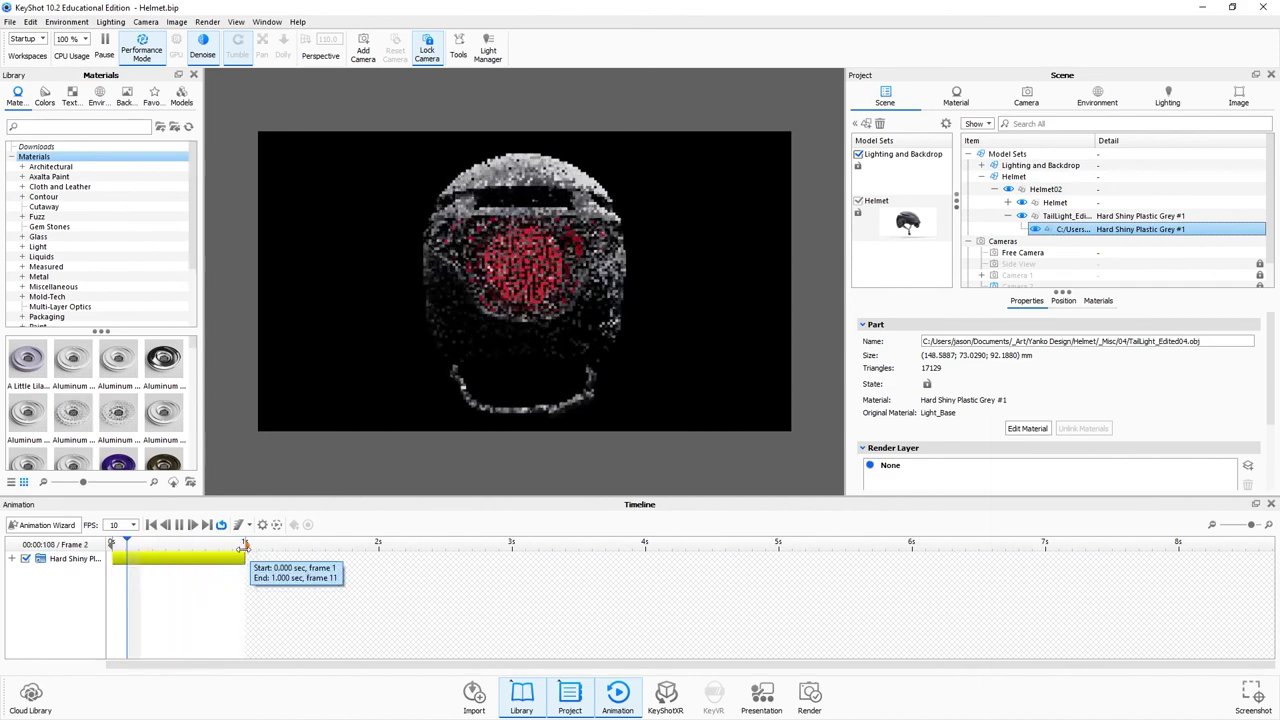
left_click(140, 558)
left_click(181, 525)
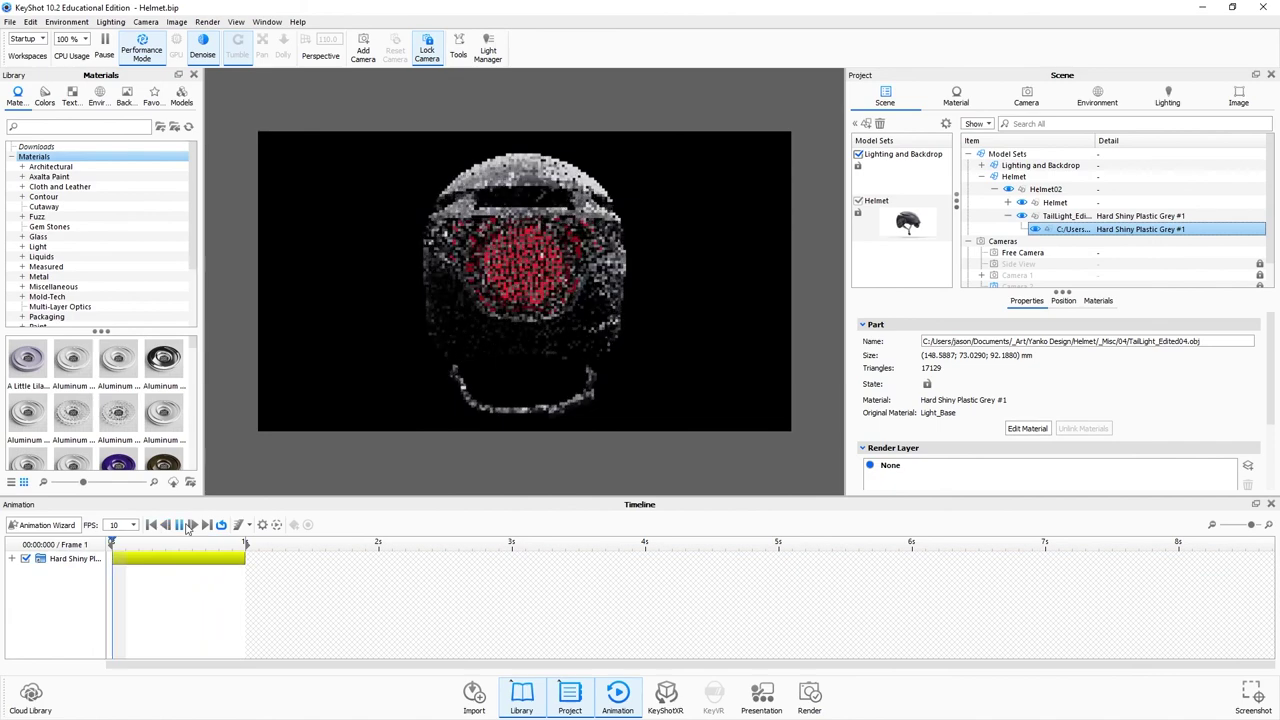
left_click(166, 557)
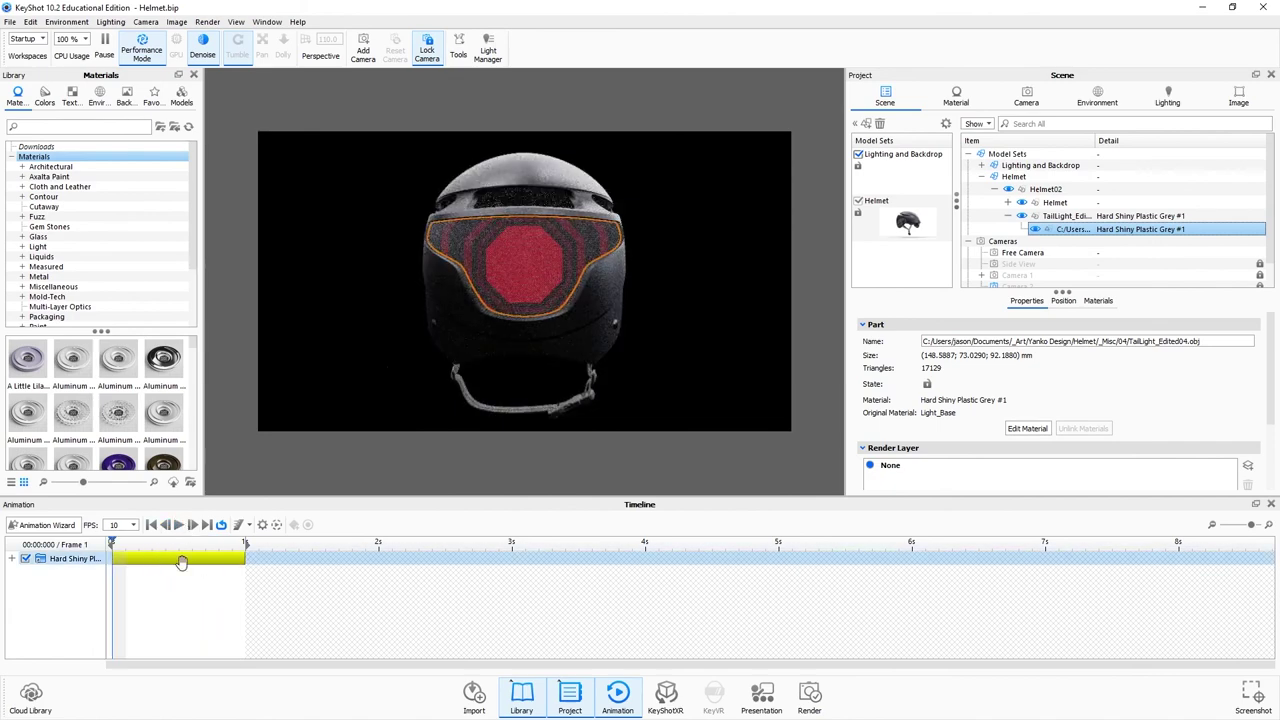
left_click(252, 579)
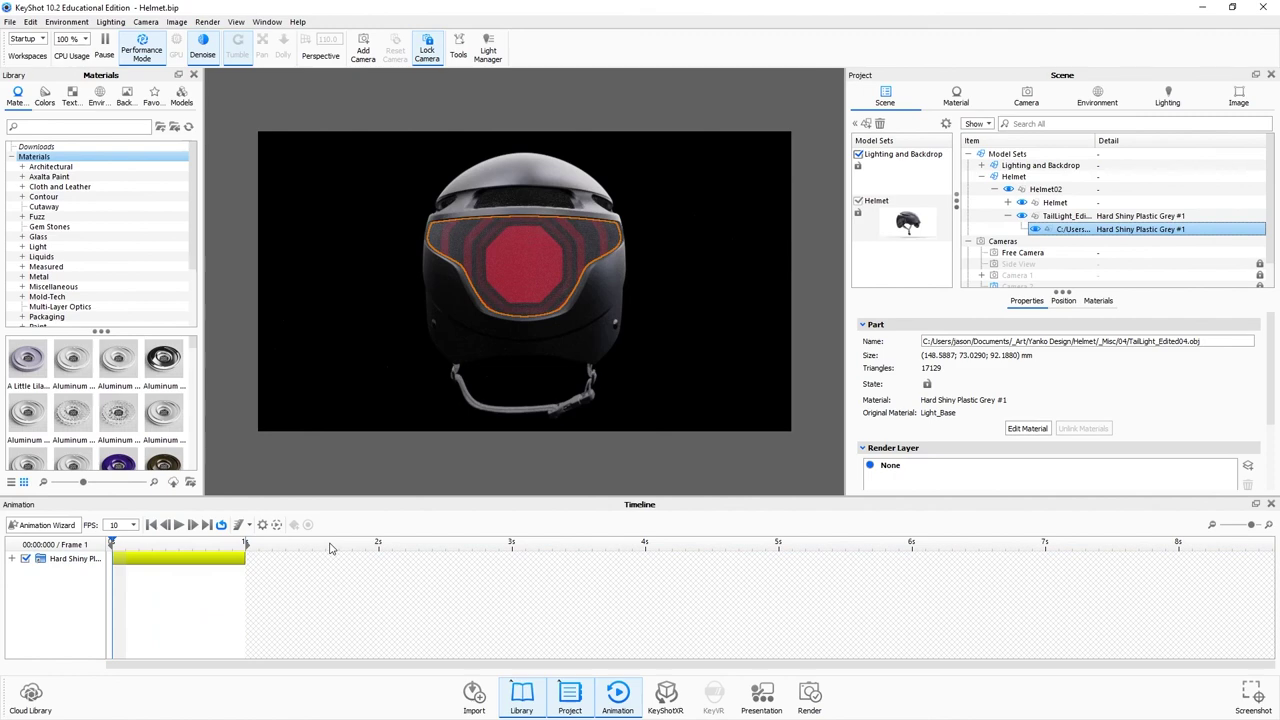
Step: Open the render output settings and switch the output type from a still image to Animation
left_click(207, 21)
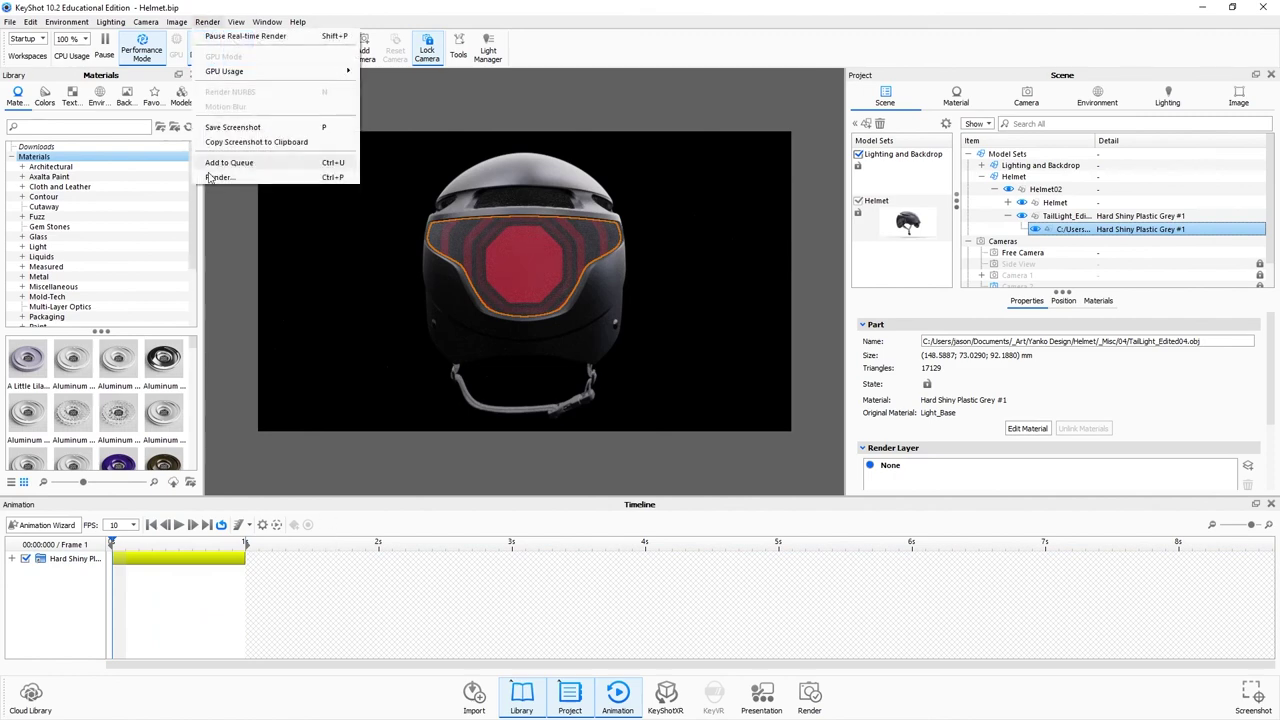
left_click(208, 178)
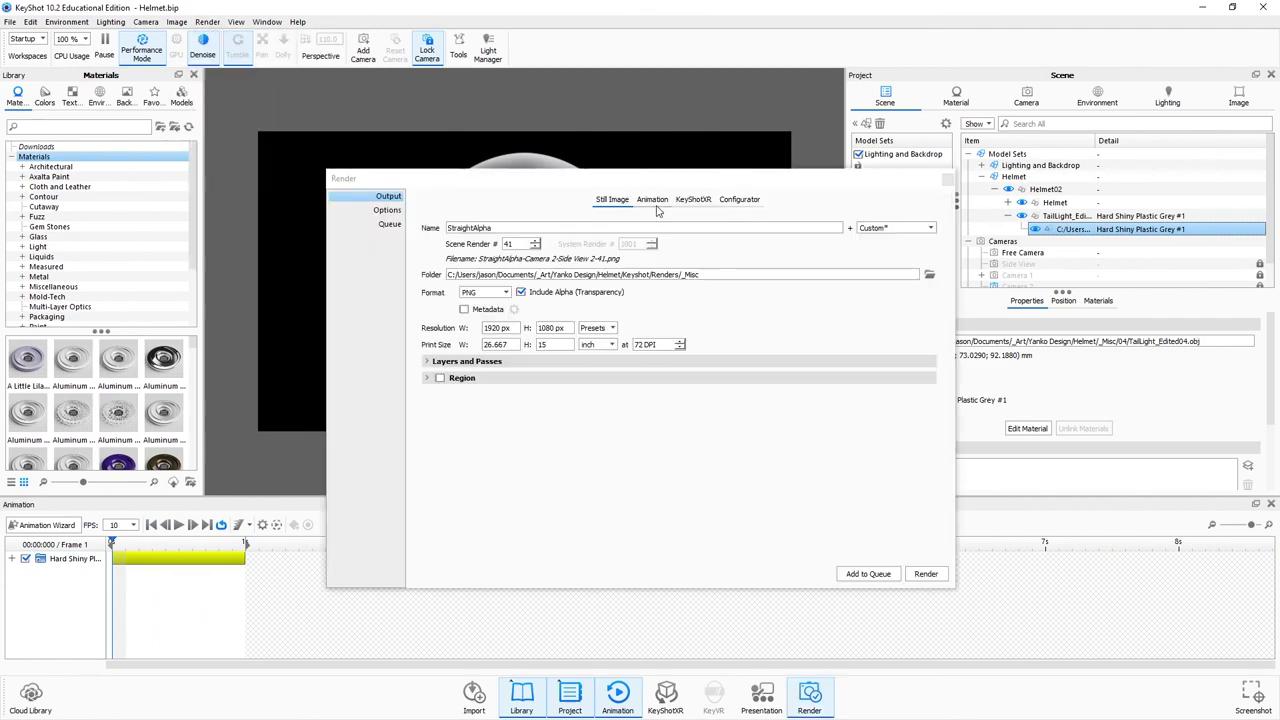
left_click(652, 200)
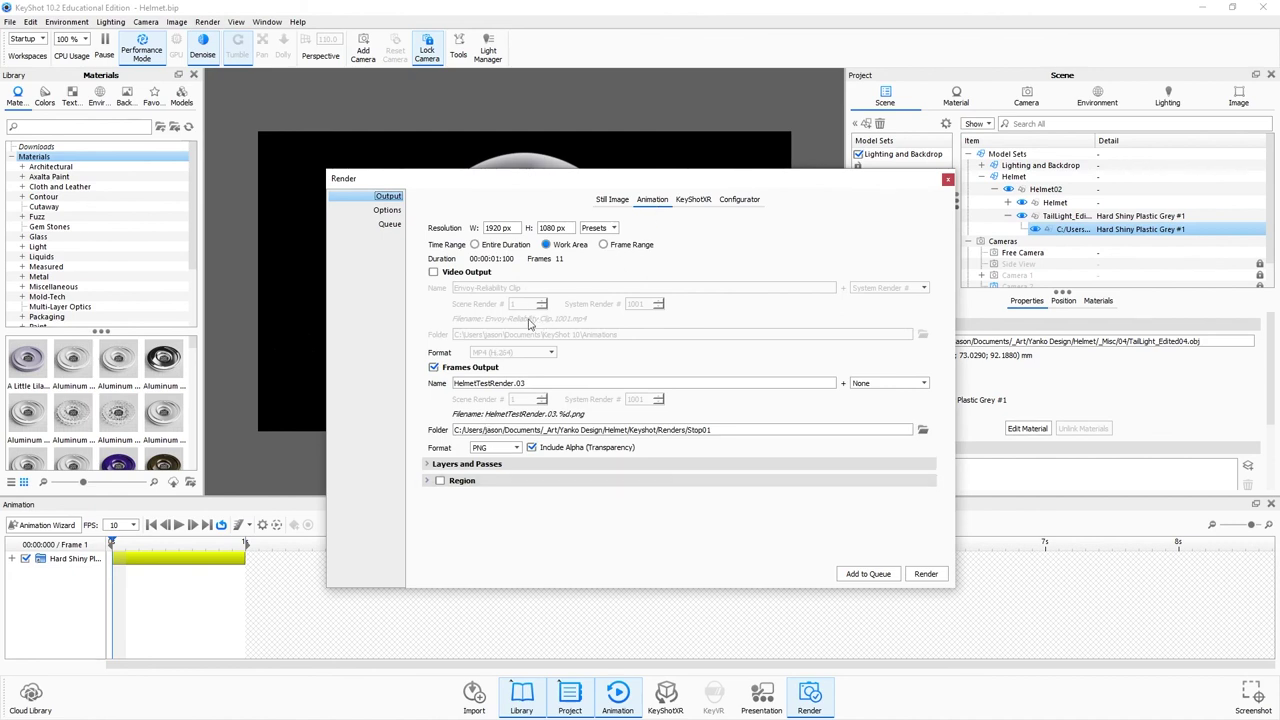